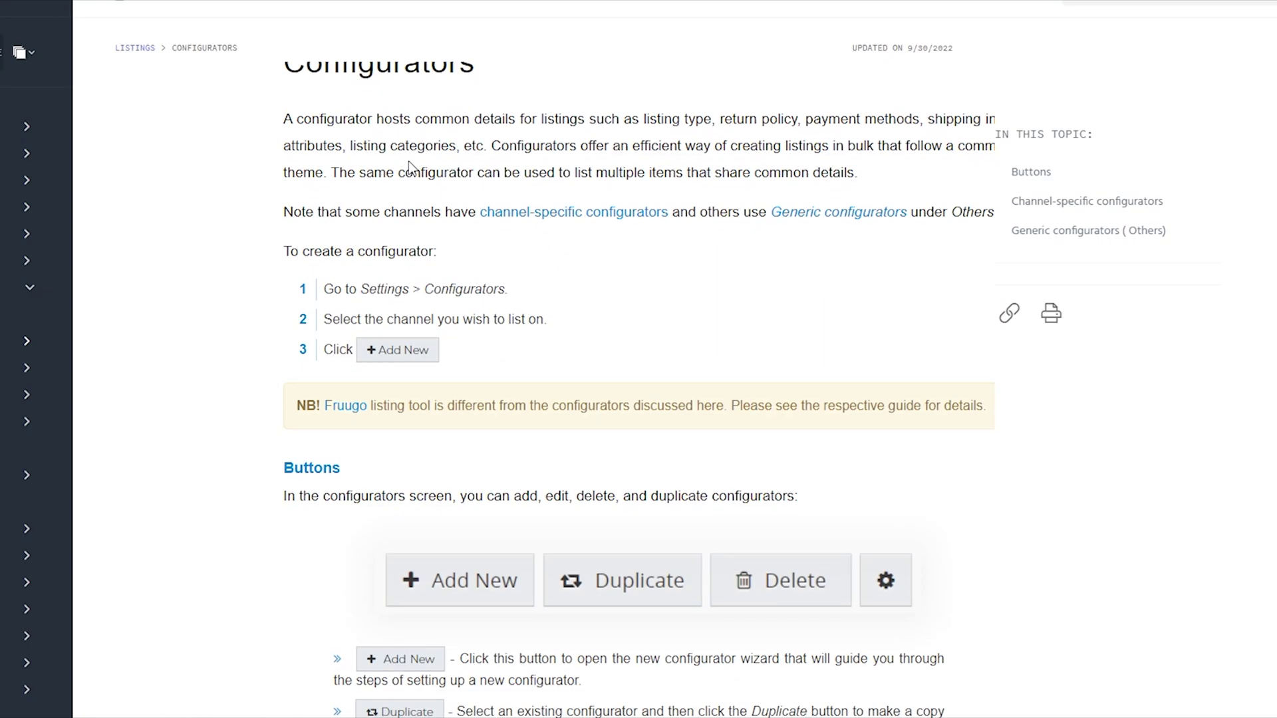
Scroll down through the Configurators help article to read it.
scroll(408, 161, down, 1)
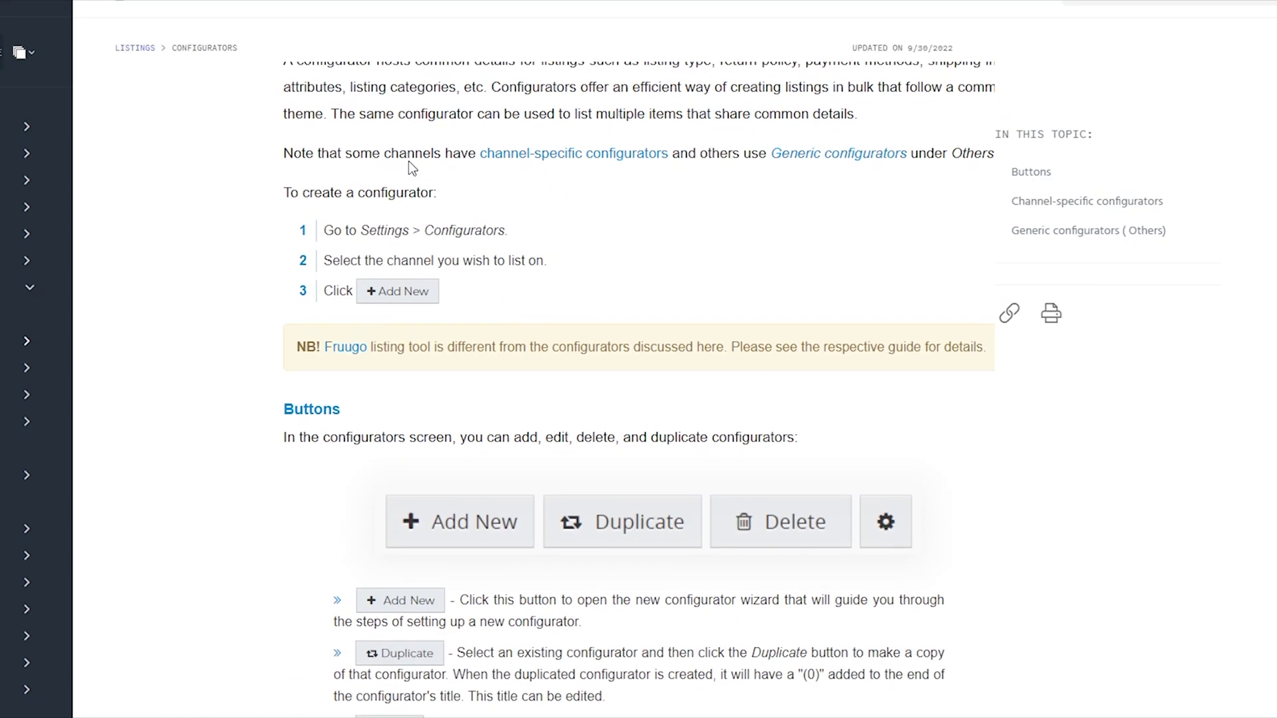
scroll(408, 161, down, 3)
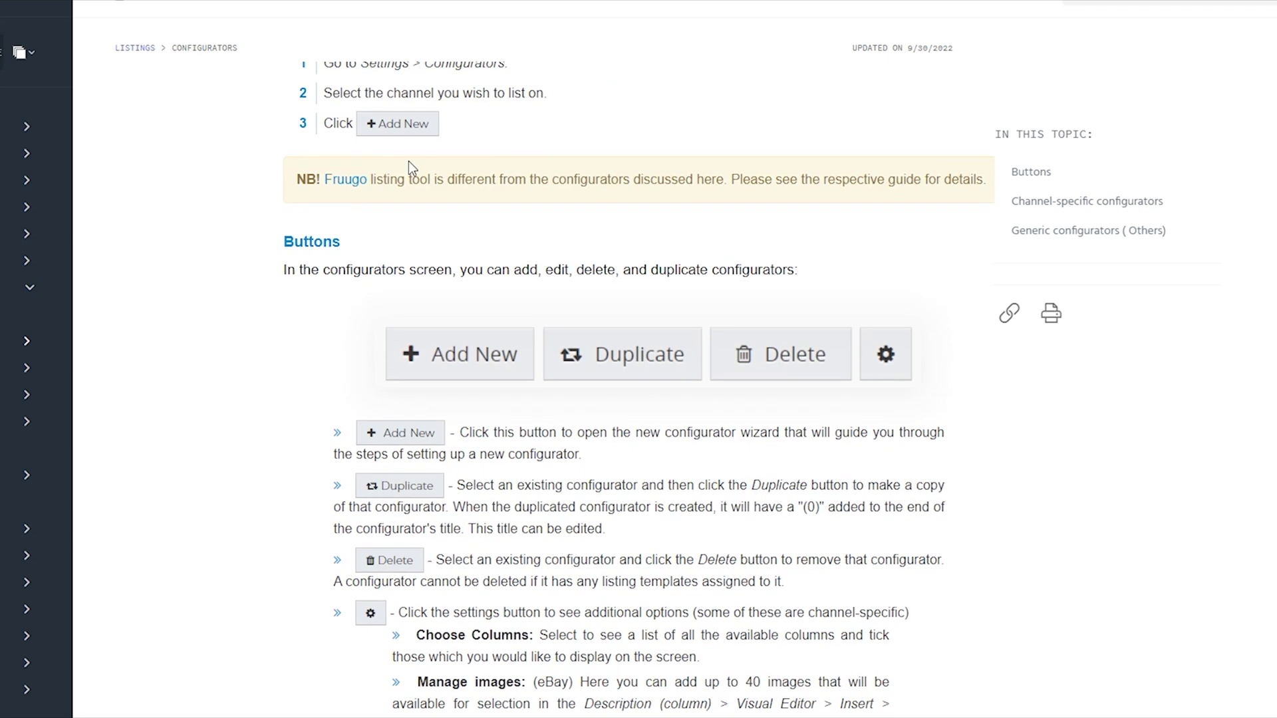
scroll(408, 161, down, 3)
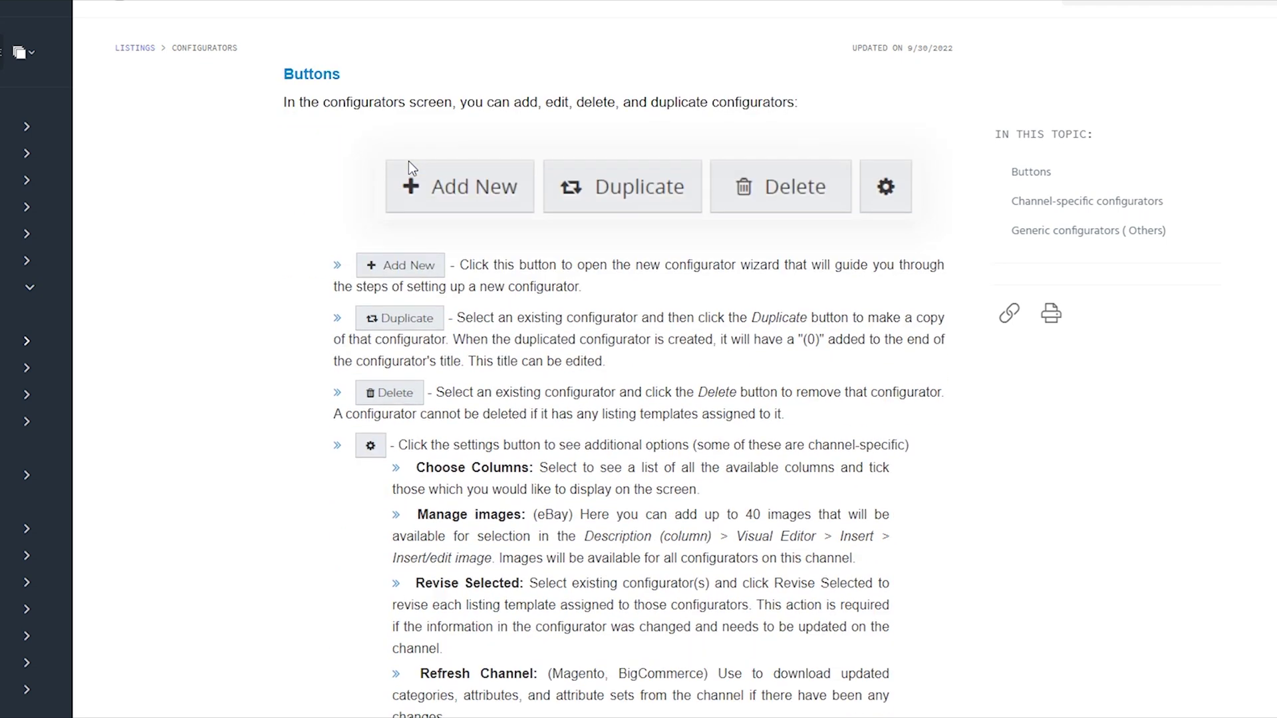
scroll(408, 161, down, 2)
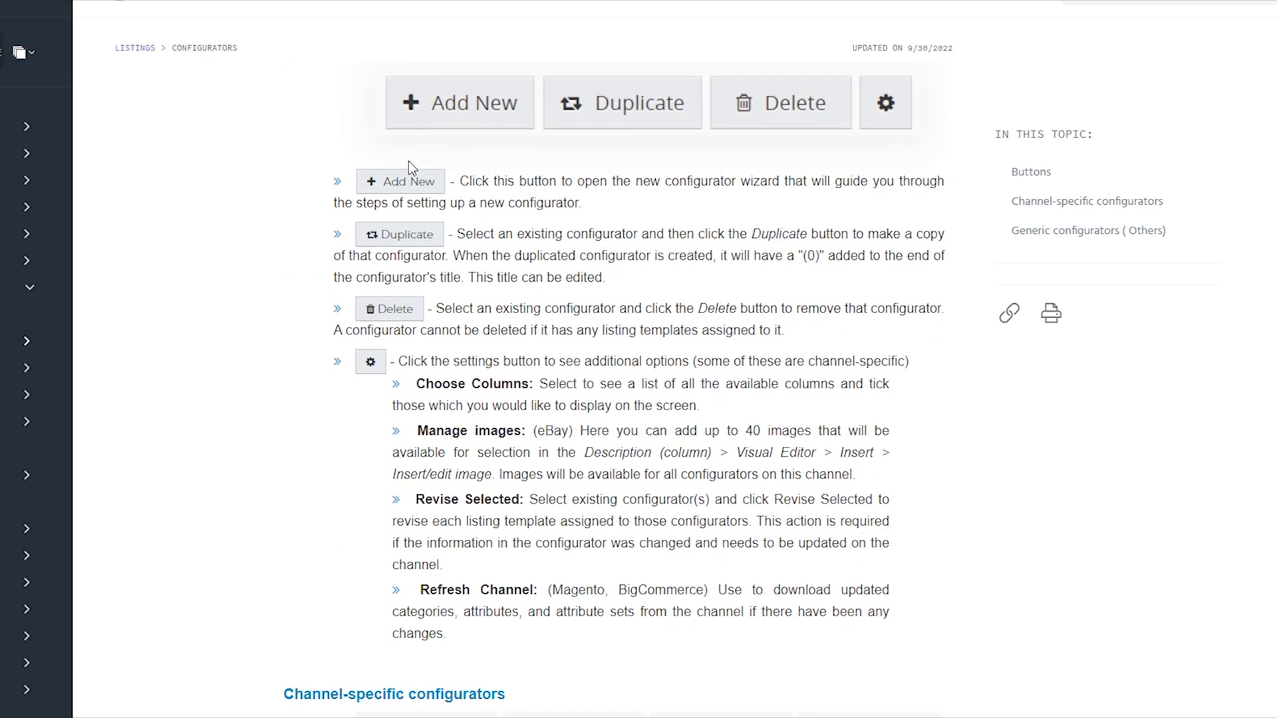
scroll(409, 161, down, 3)
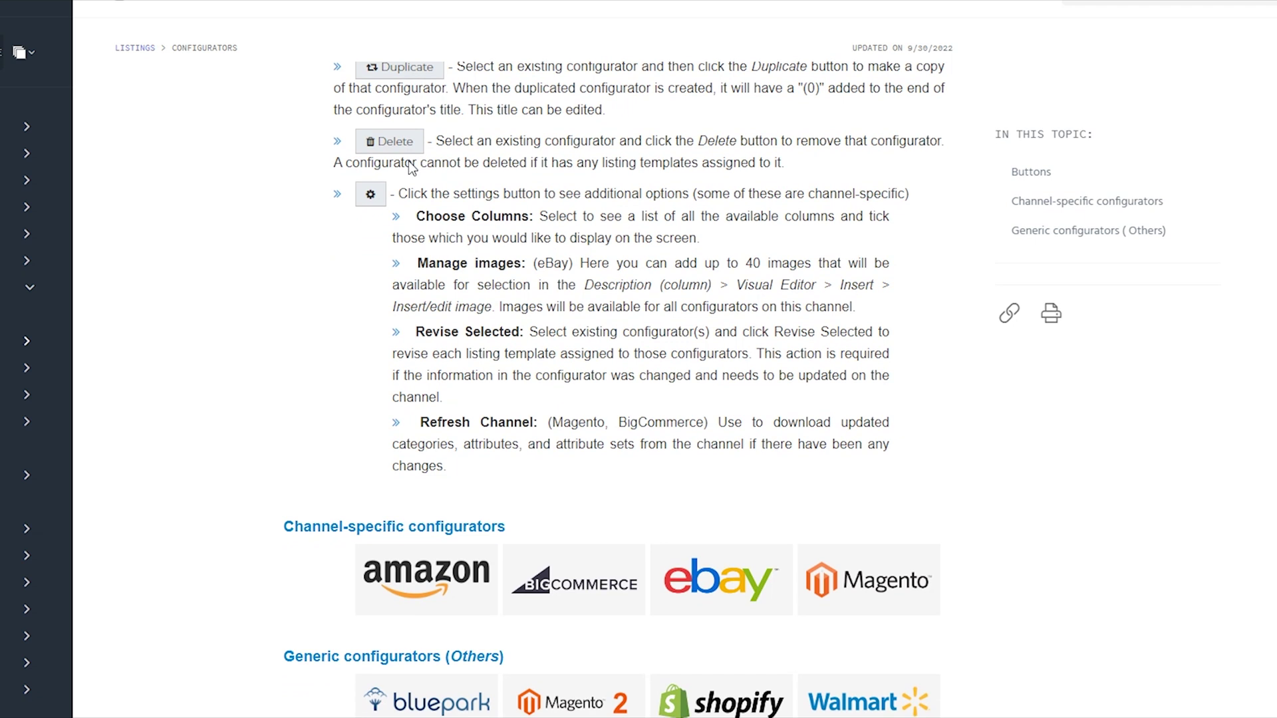
scroll(408, 161, down, 1)
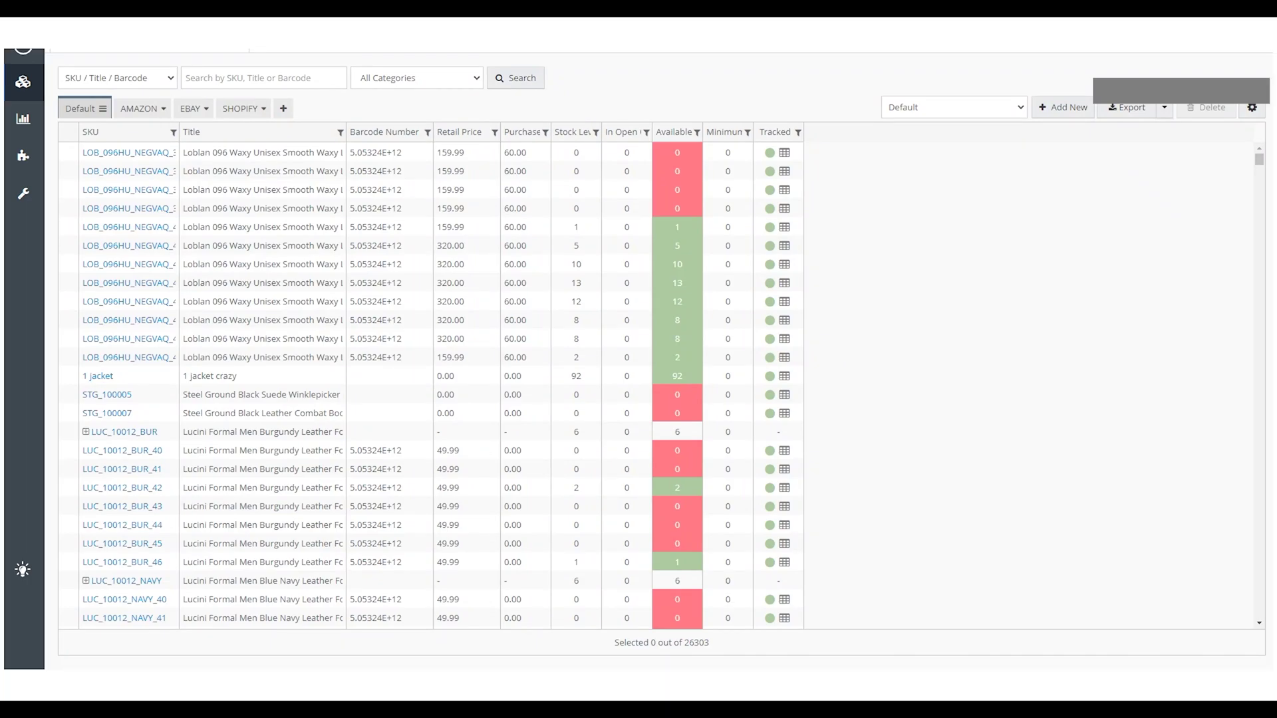
Go to the Amazon configurators list and start a new configurator.
click(23, 193)
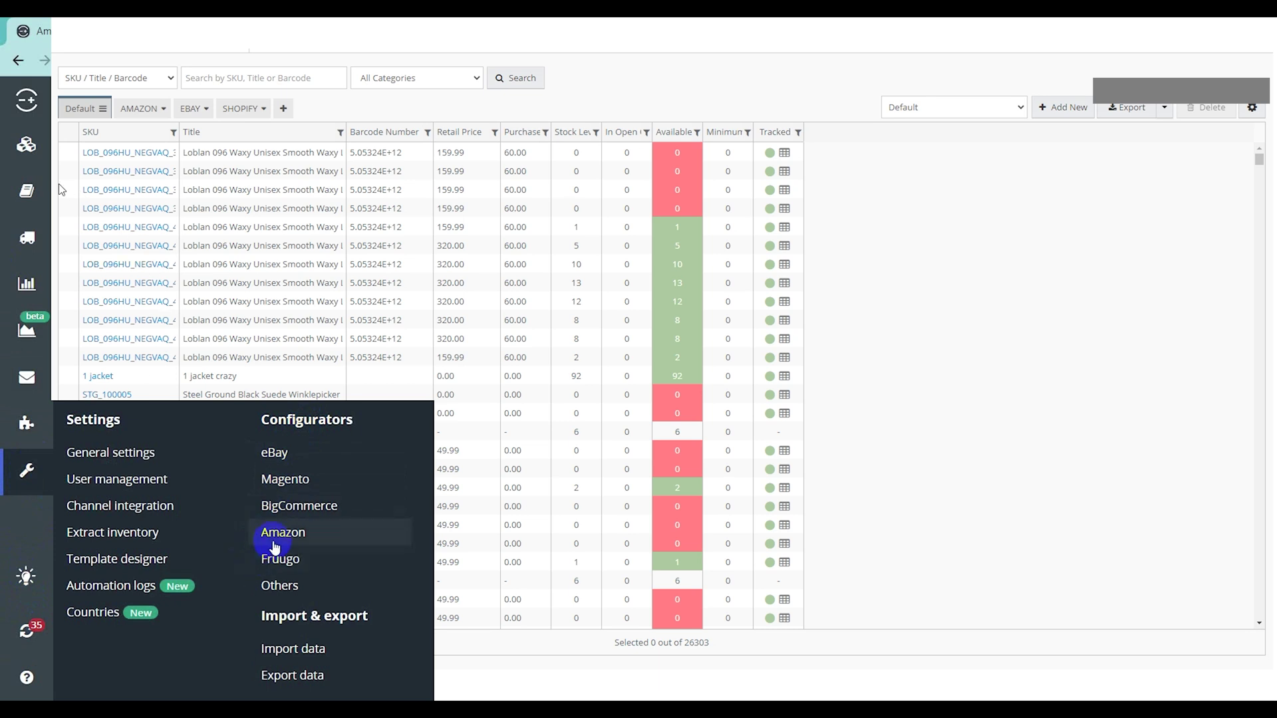
click(274, 543)
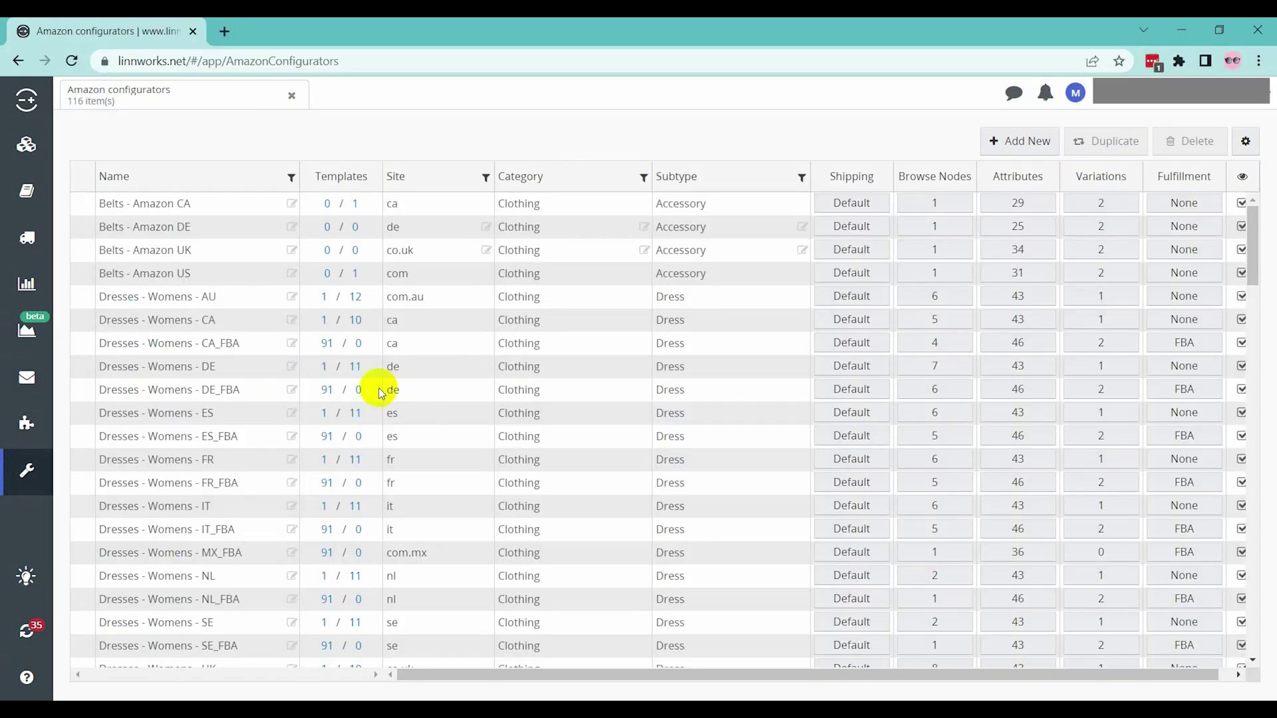
click(997, 148)
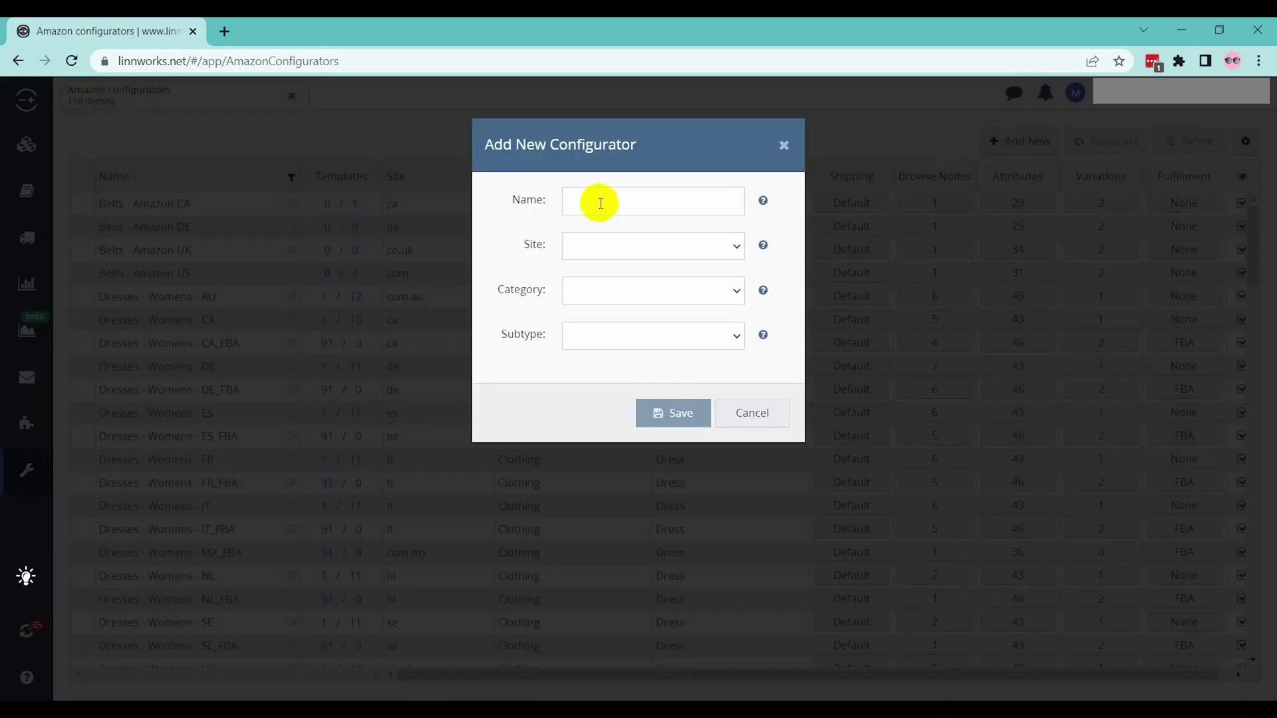
Create the Amazon-FBA configurator with site com, category Clothing and subtype Sweater, and save it.
click(592, 204)
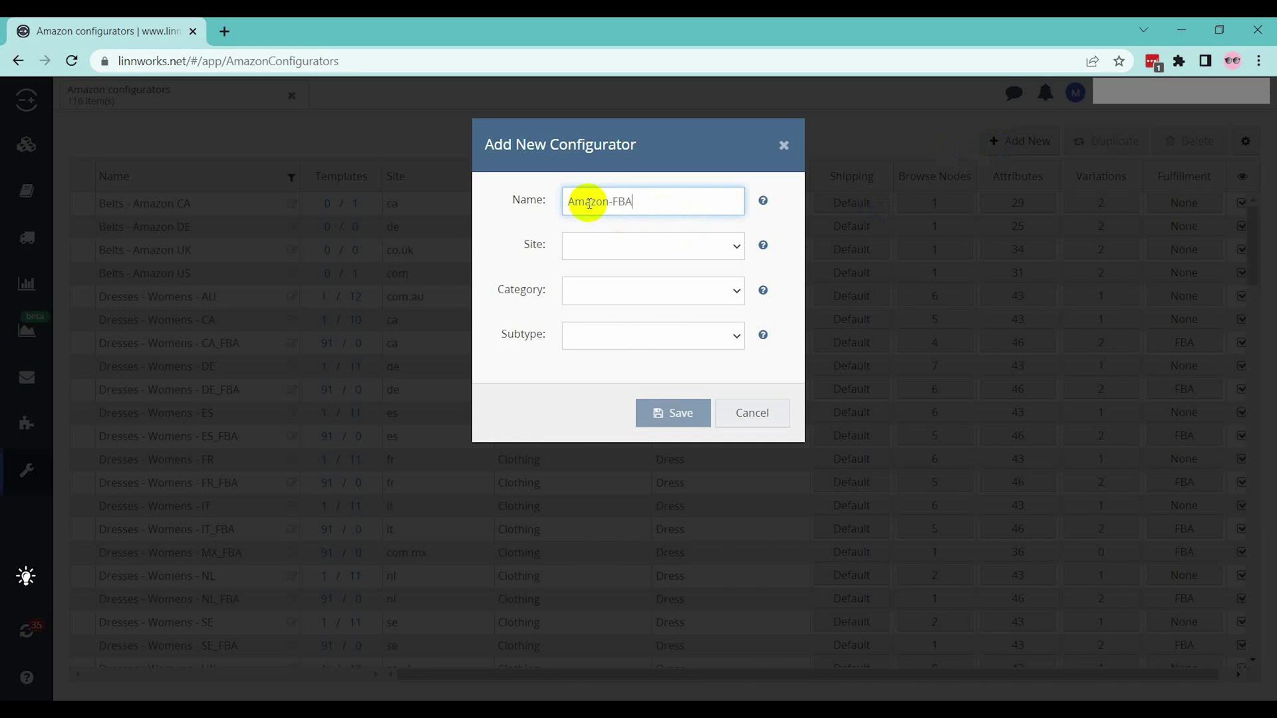
click(601, 245)
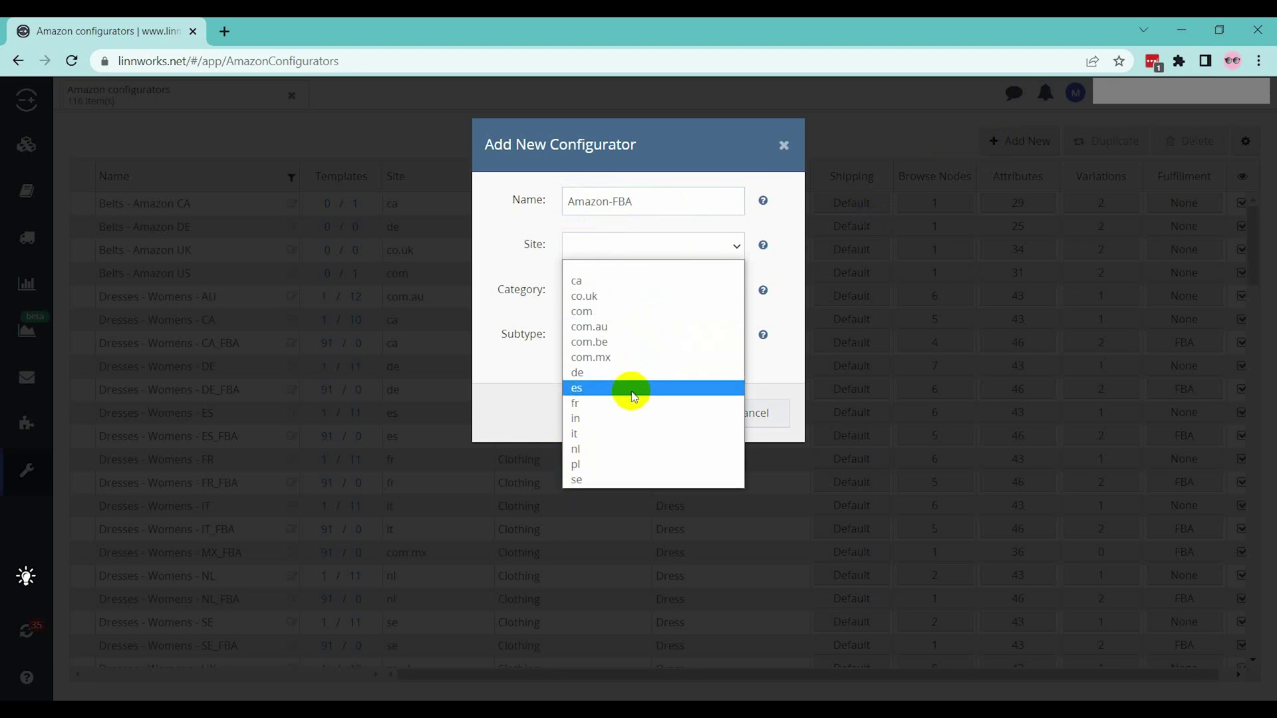
click(661, 316)
click(618, 292)
scroll(607, 365, down, 5)
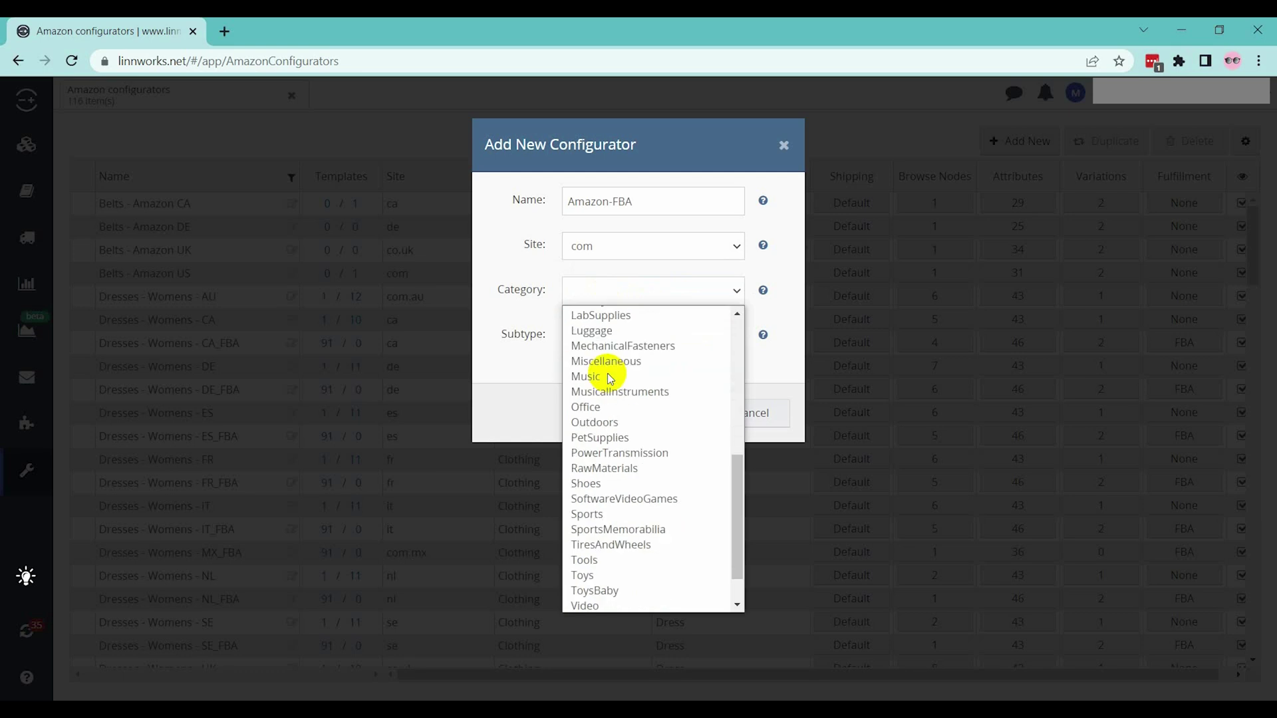
scroll(651, 456, up, 8)
mouse_move(739, 367)
mouse_down()
mouse_move(718, 484)
mouse_move(735, 385)
mouse_move(720, 350)
mouse_up()
click(594, 406)
click(613, 351)
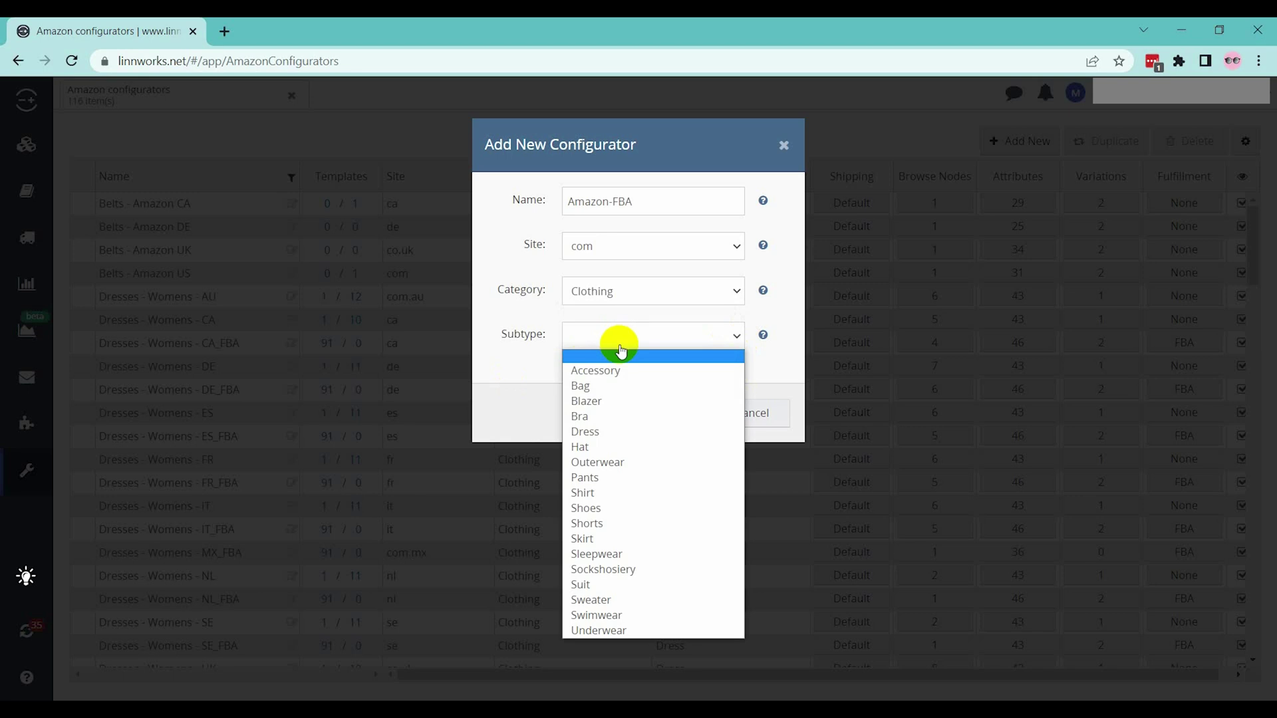
click(595, 602)
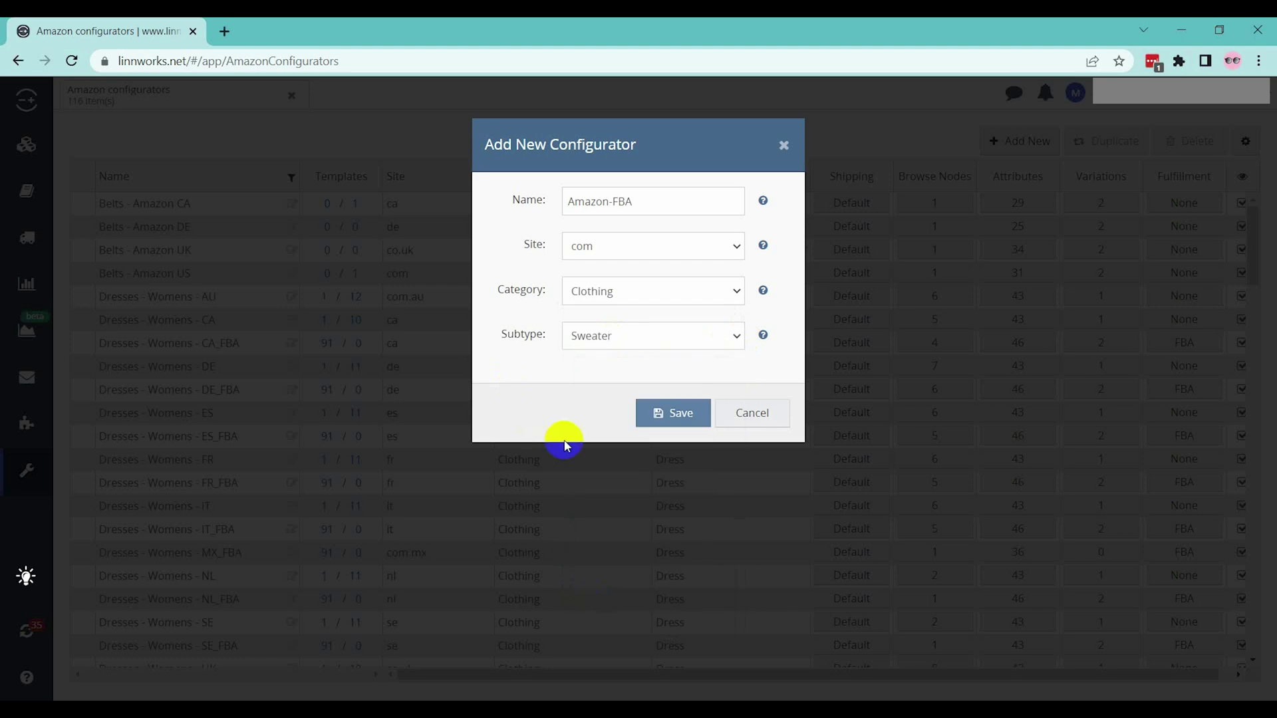
click(682, 412)
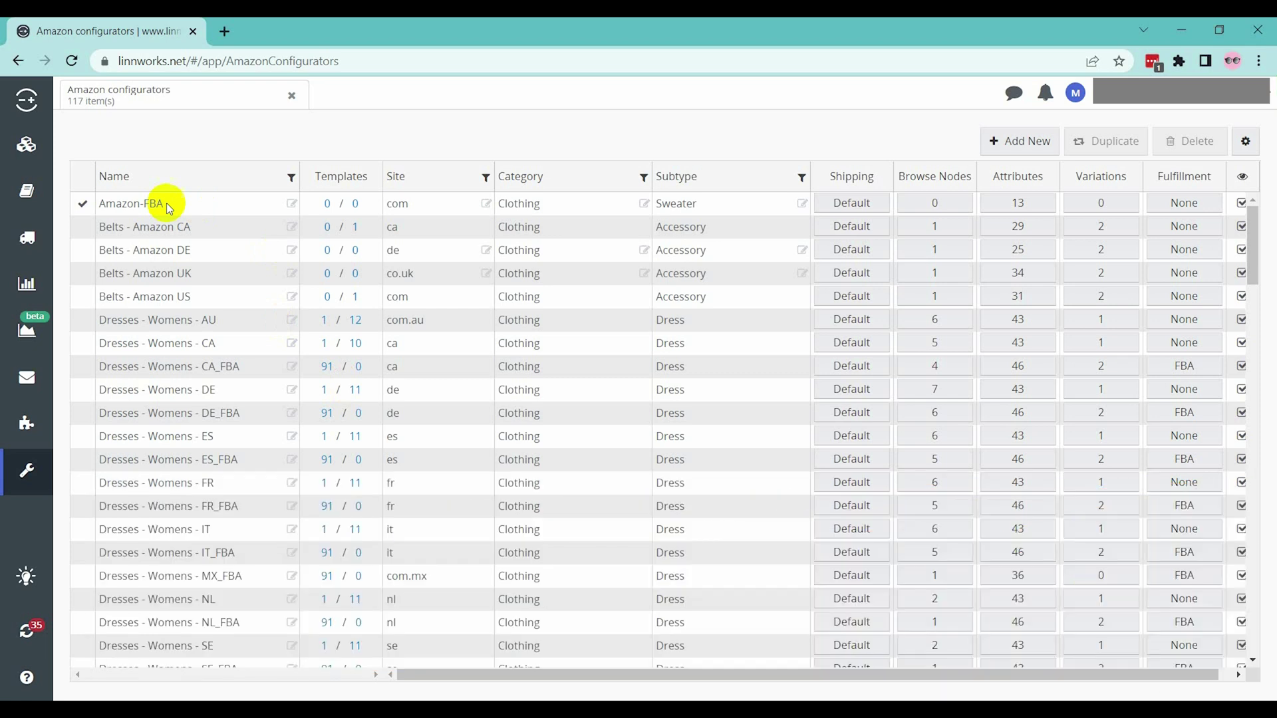
Set the Amazon-FBA configurator's shipping option to Default.
click(166, 202)
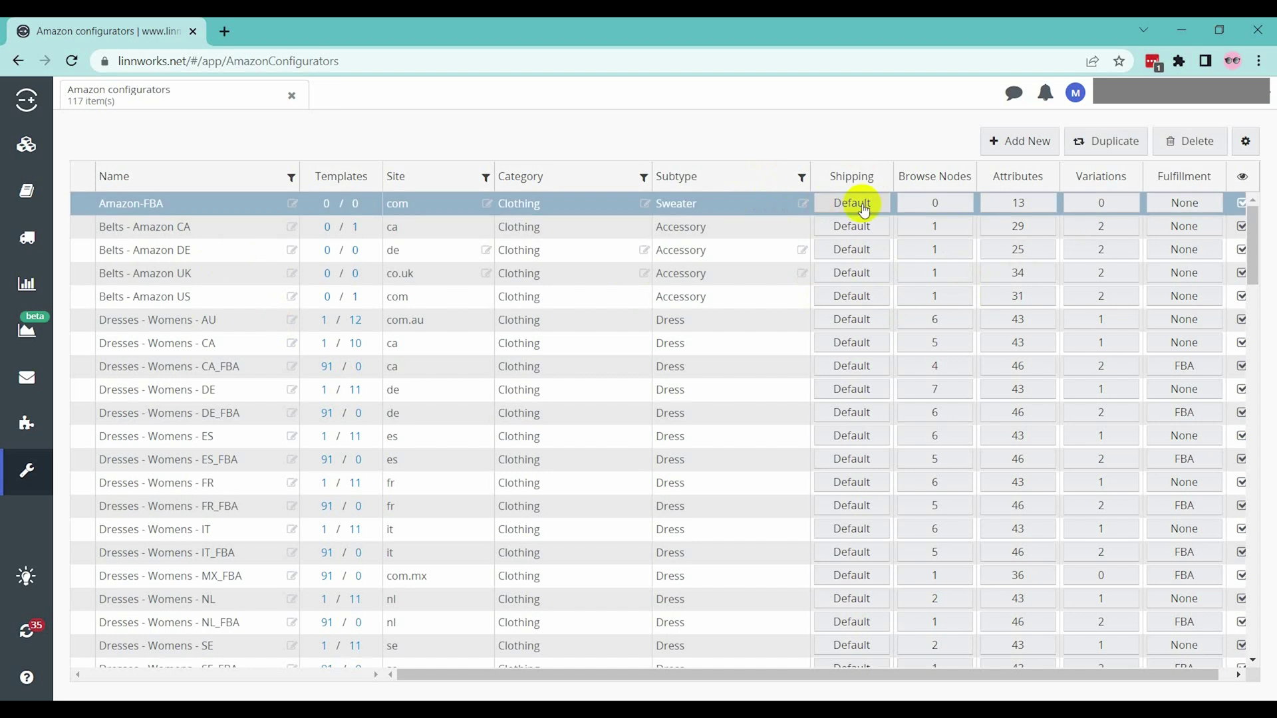
click(862, 206)
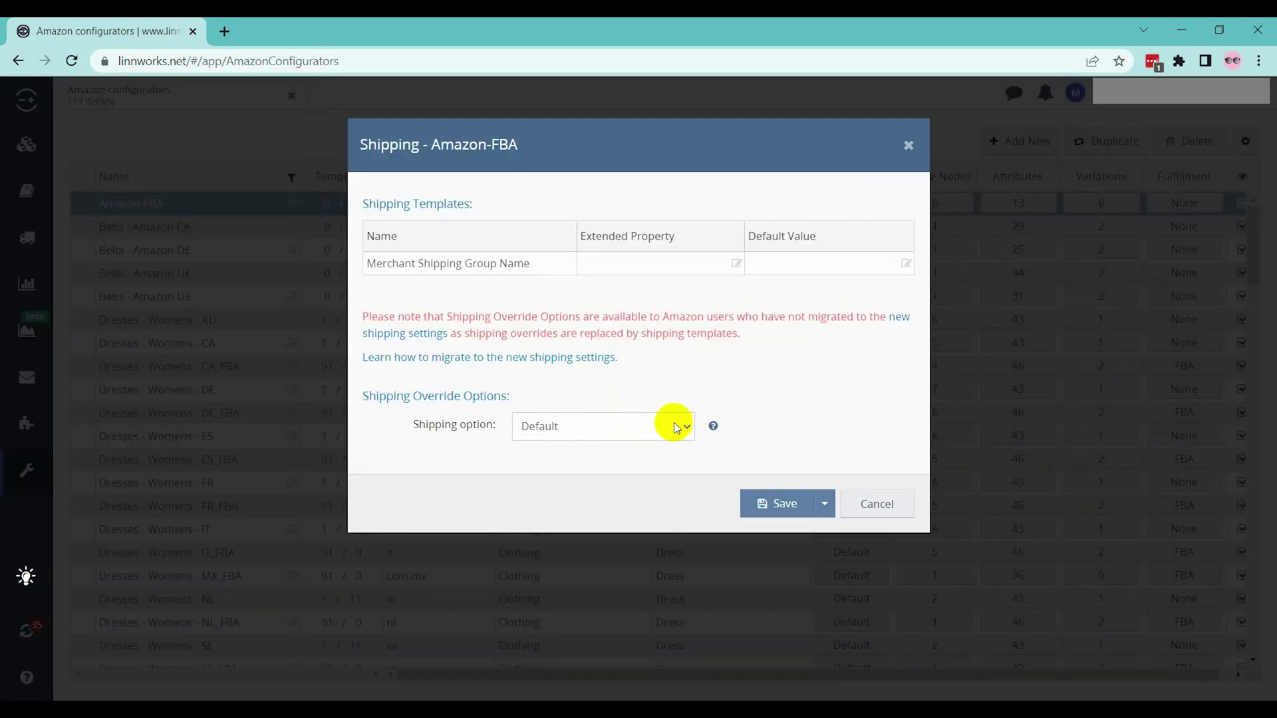
click(685, 428)
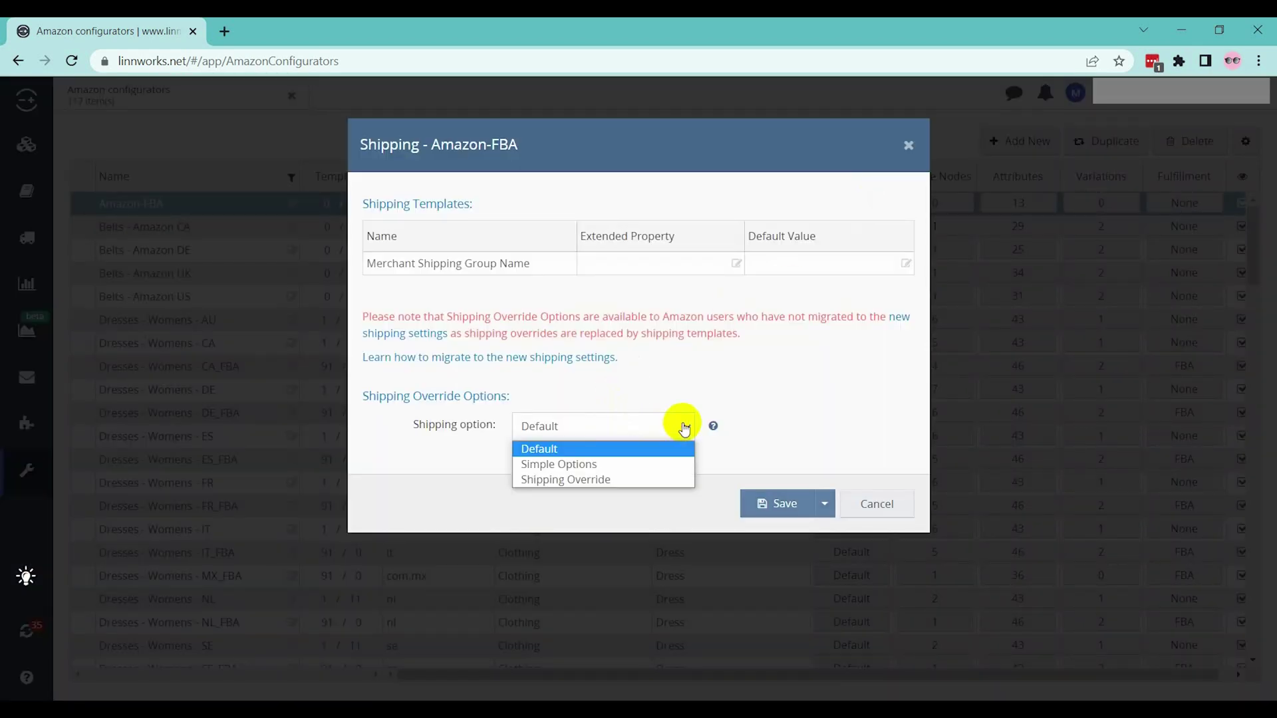
click(547, 451)
Save the Default shipping, then search browse nodes for 'Sweater' and add Cardigans (1044612).
click(773, 504)
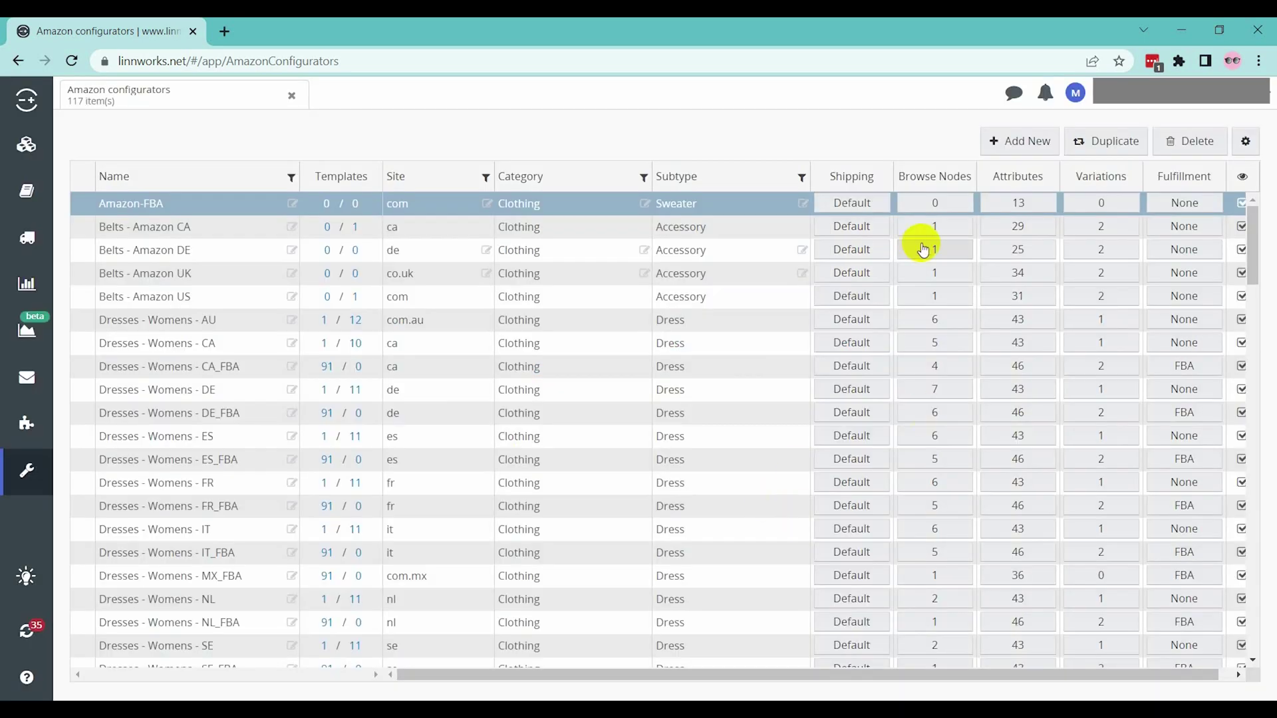
click(926, 212)
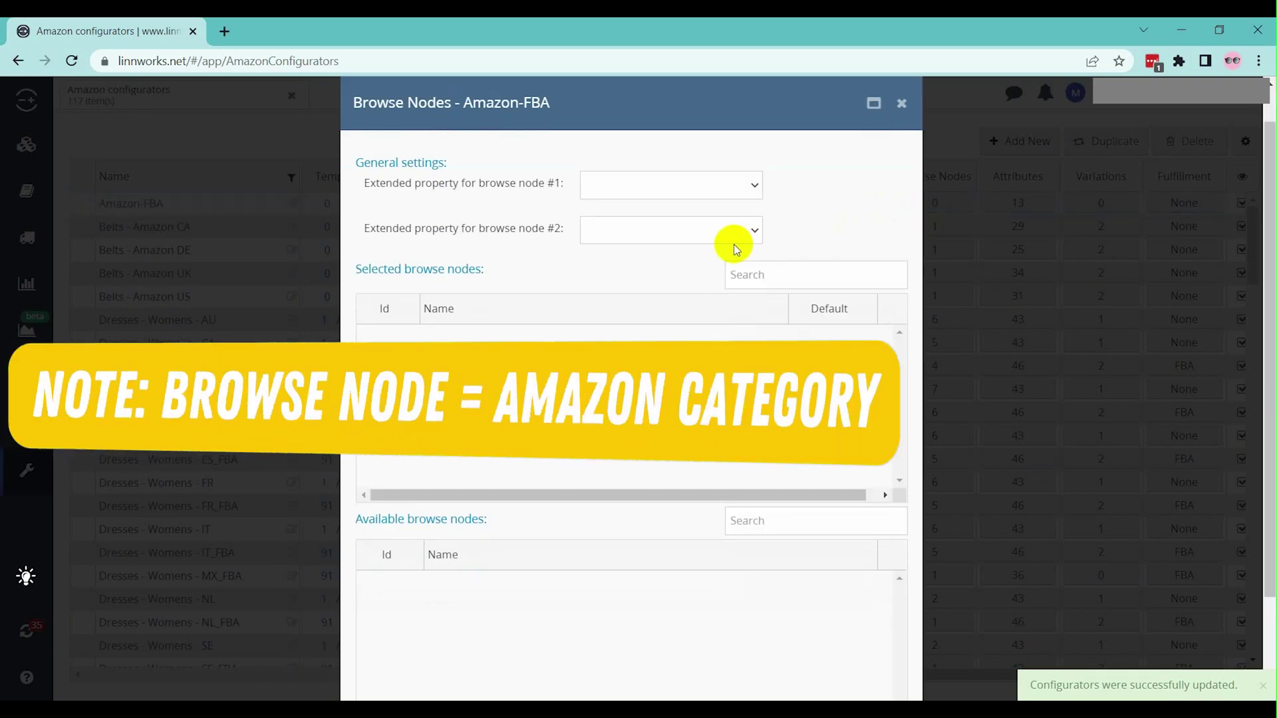
text(Swe)
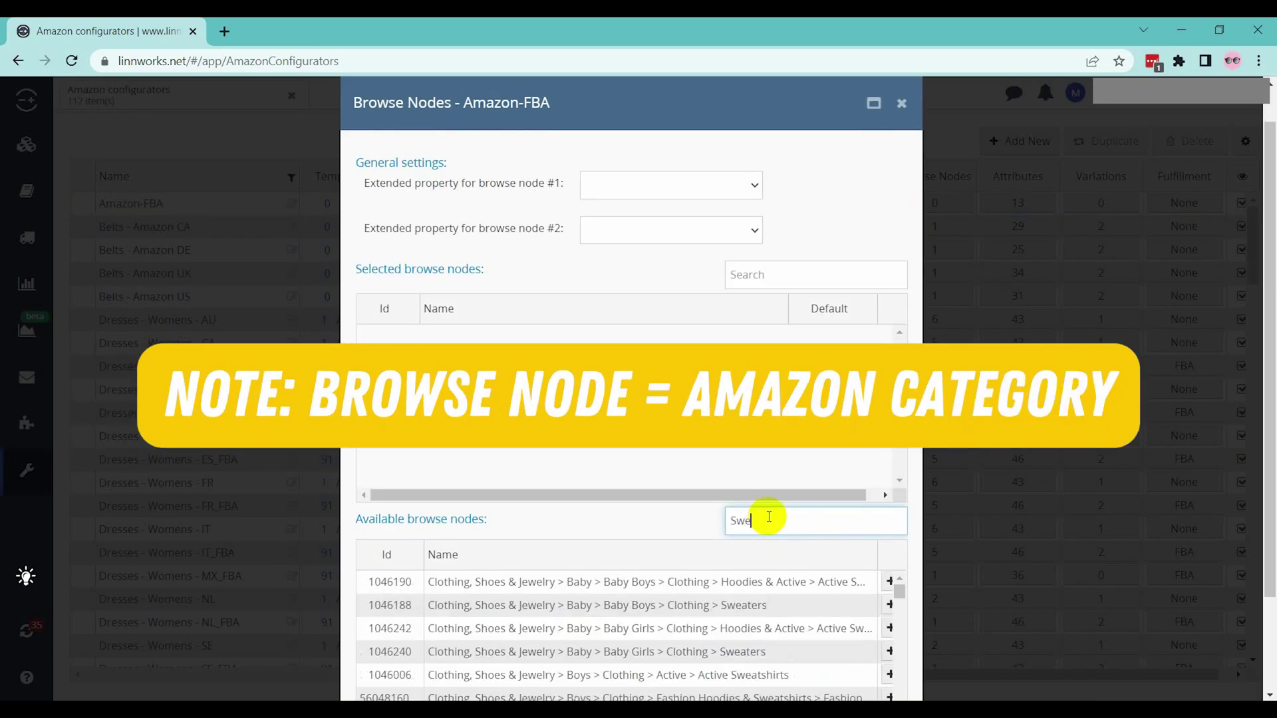
text(ater)
scroll(590, 533, down, 6)
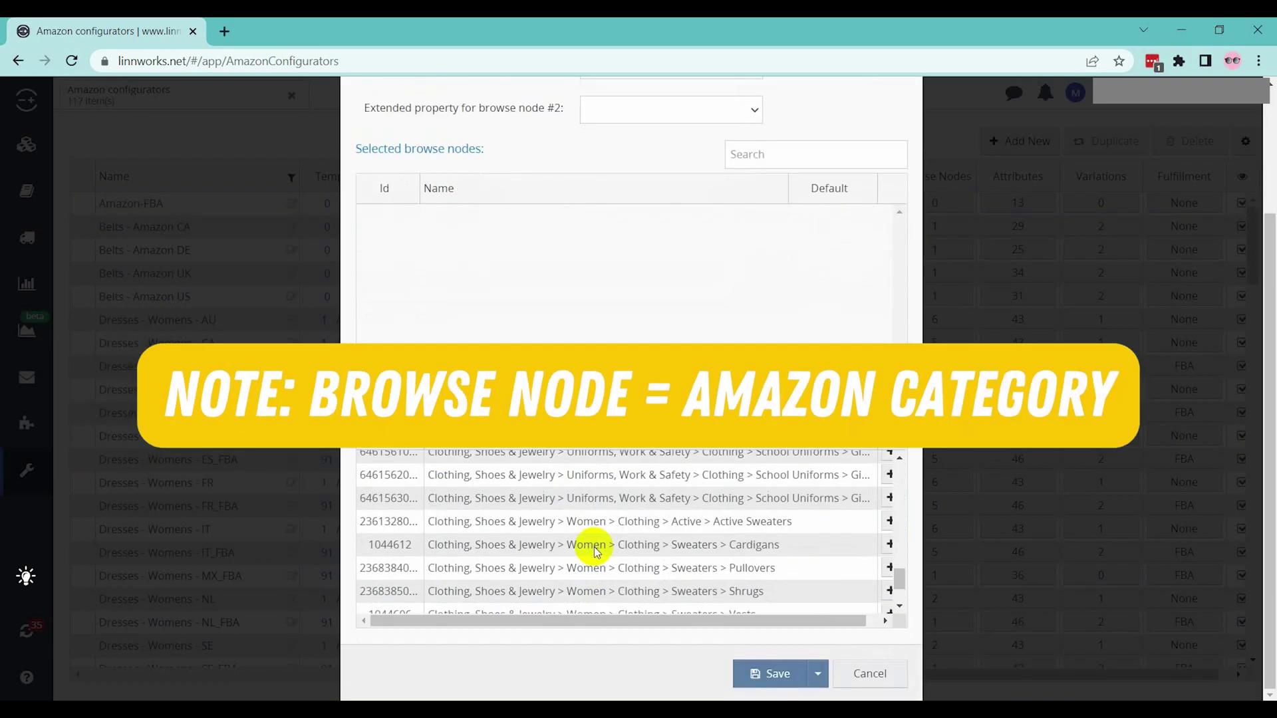
scroll(590, 541, up, 2)
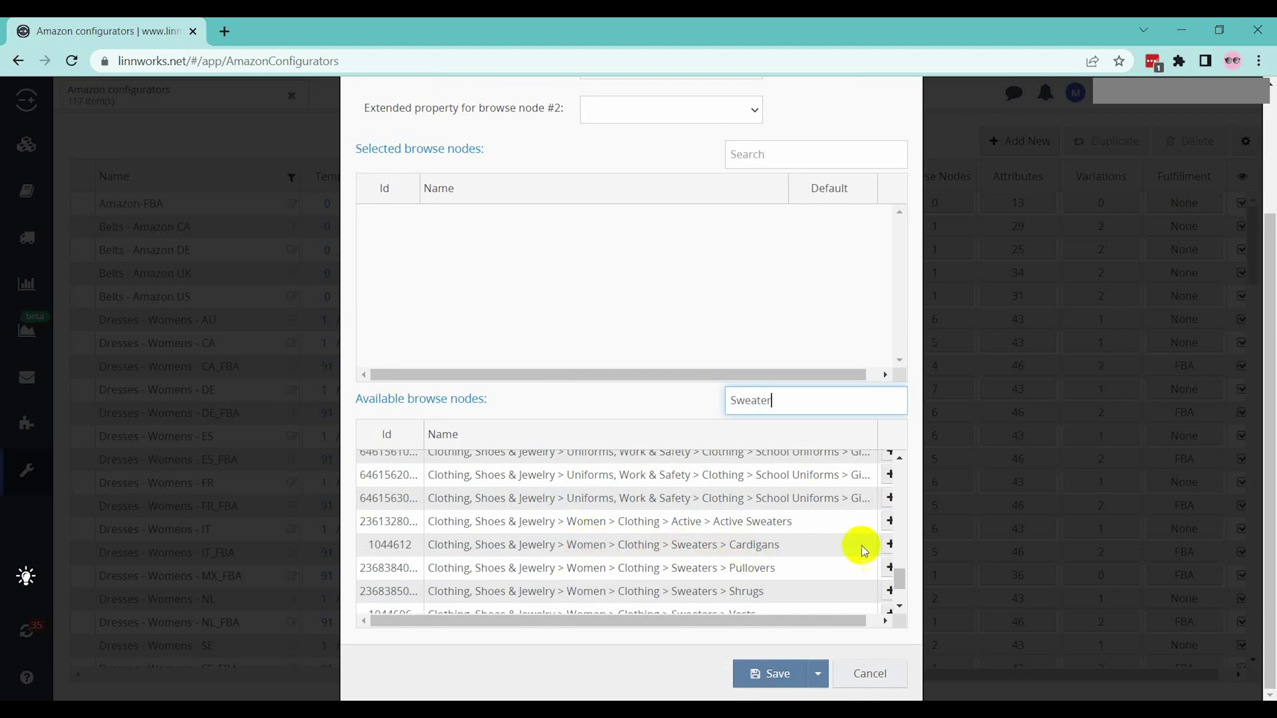
click(888, 546)
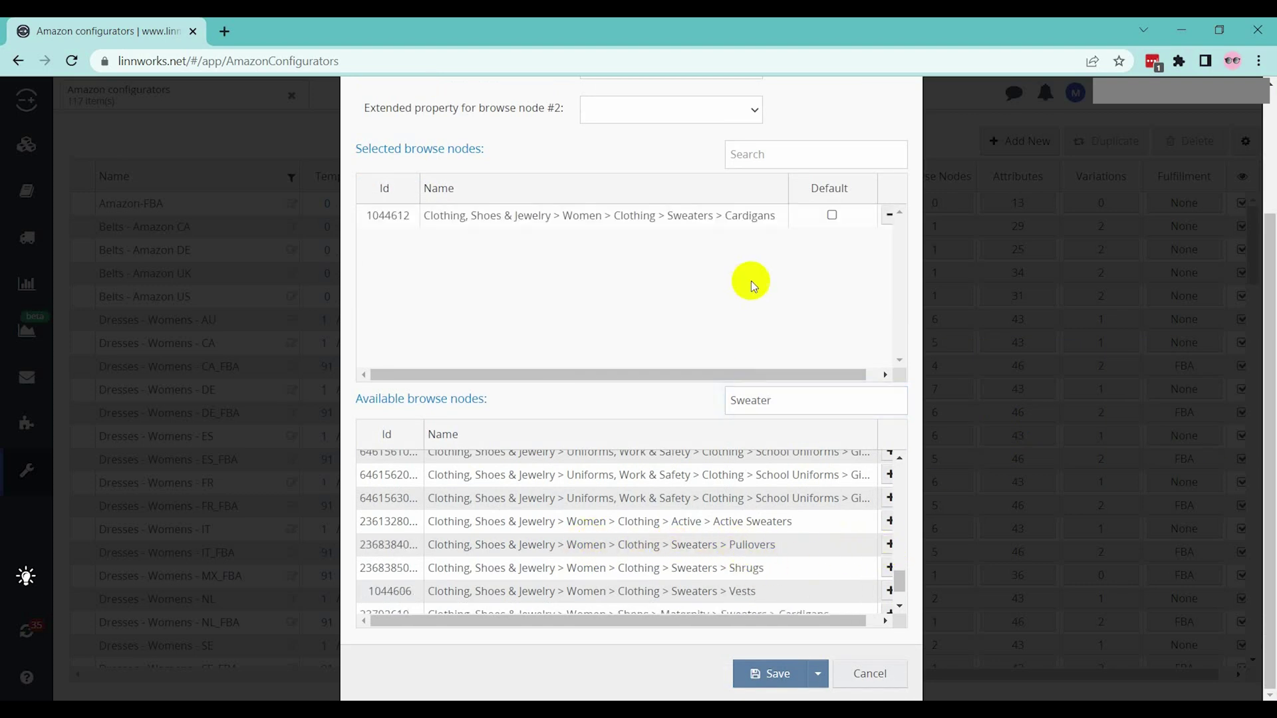
Save the Cardigans browse node and add Age Range Description and Apparel Body Type attributes.
click(757, 676)
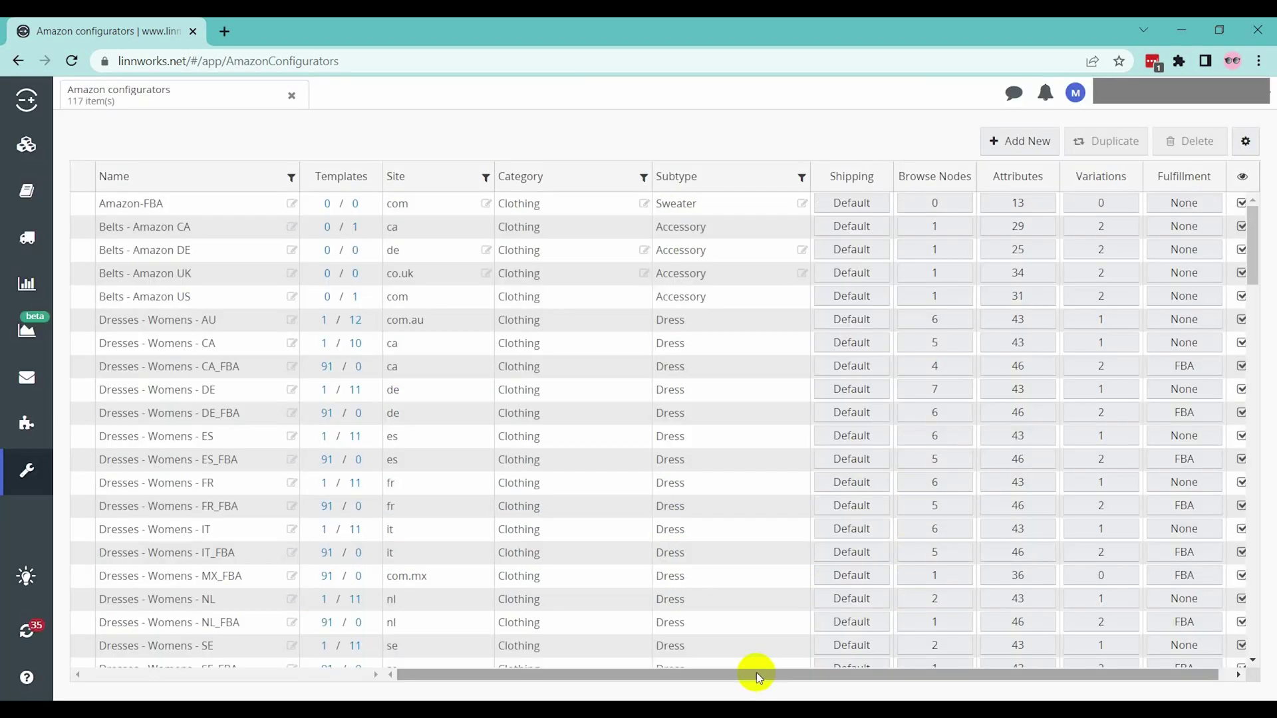
click(1016, 205)
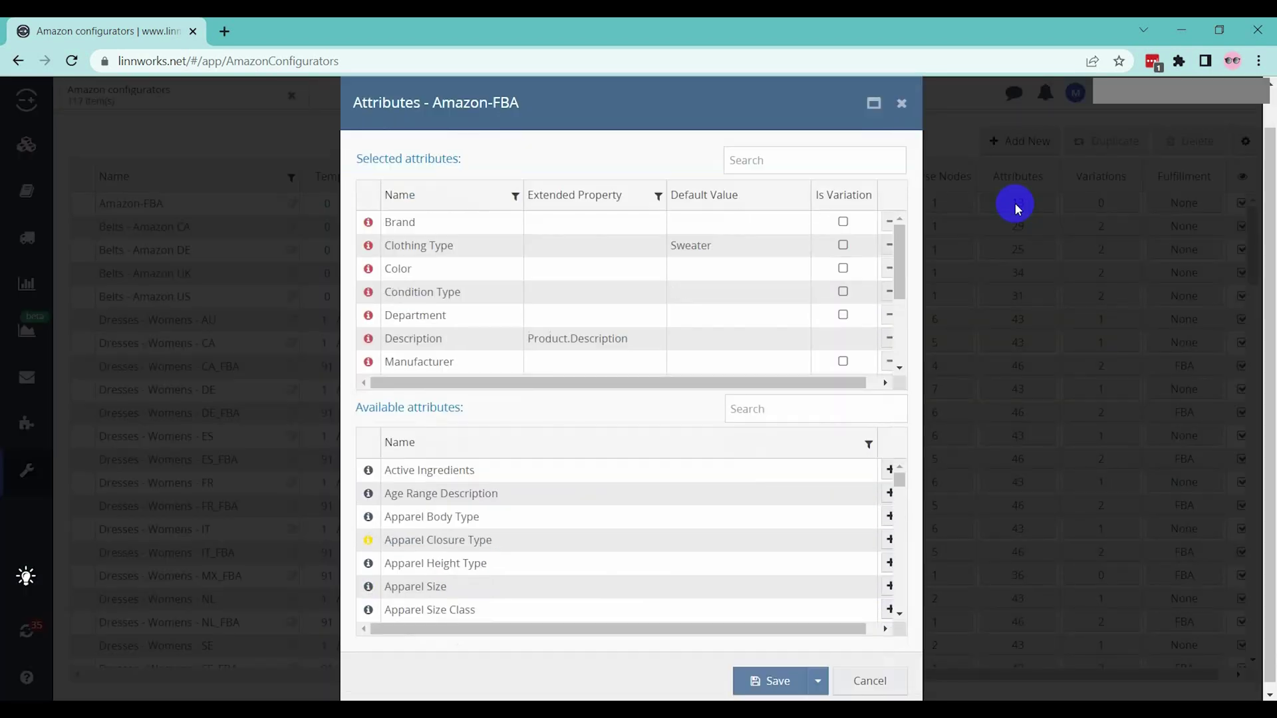
scroll(580, 509, down, 5)
scroll(503, 537, up, 5)
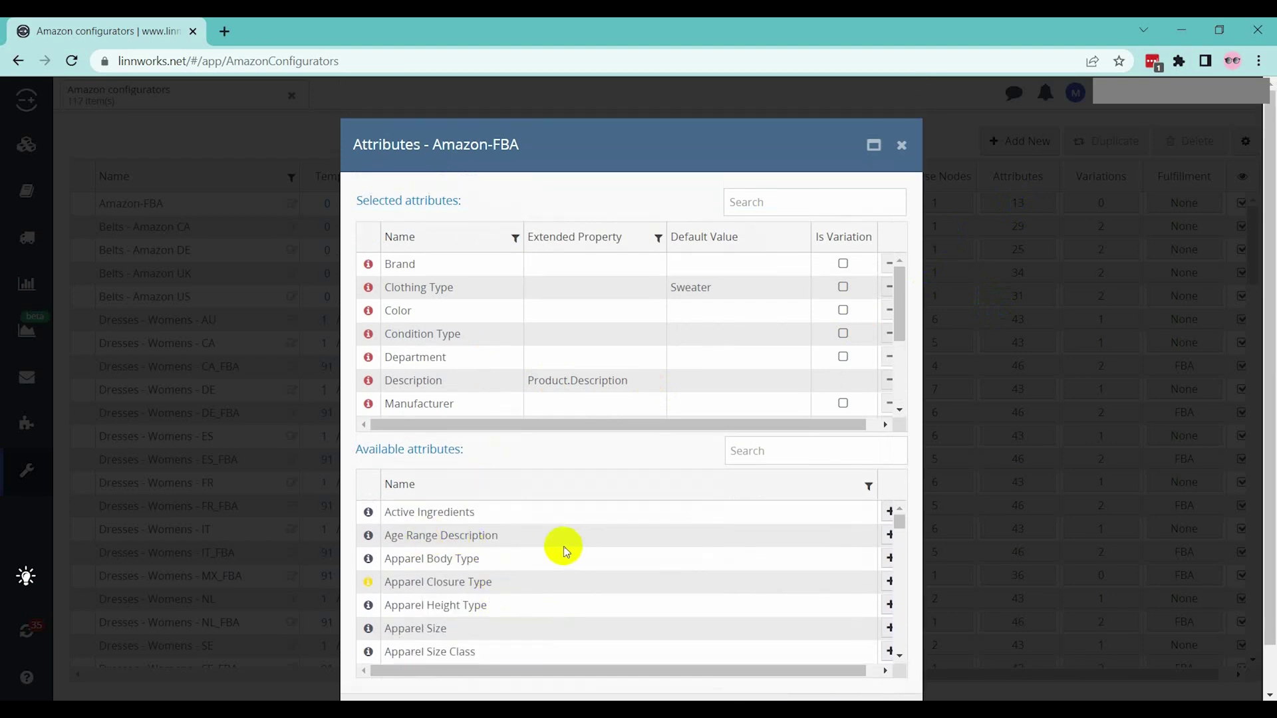
click(889, 534)
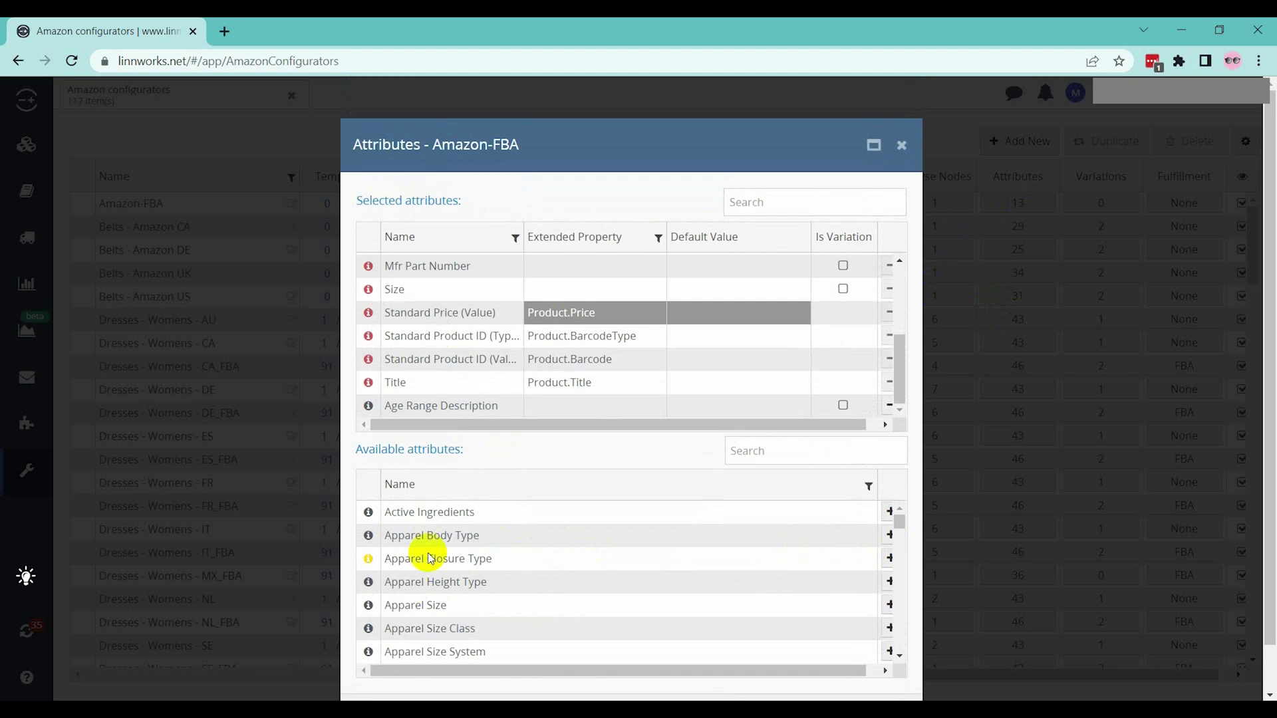
click(888, 535)
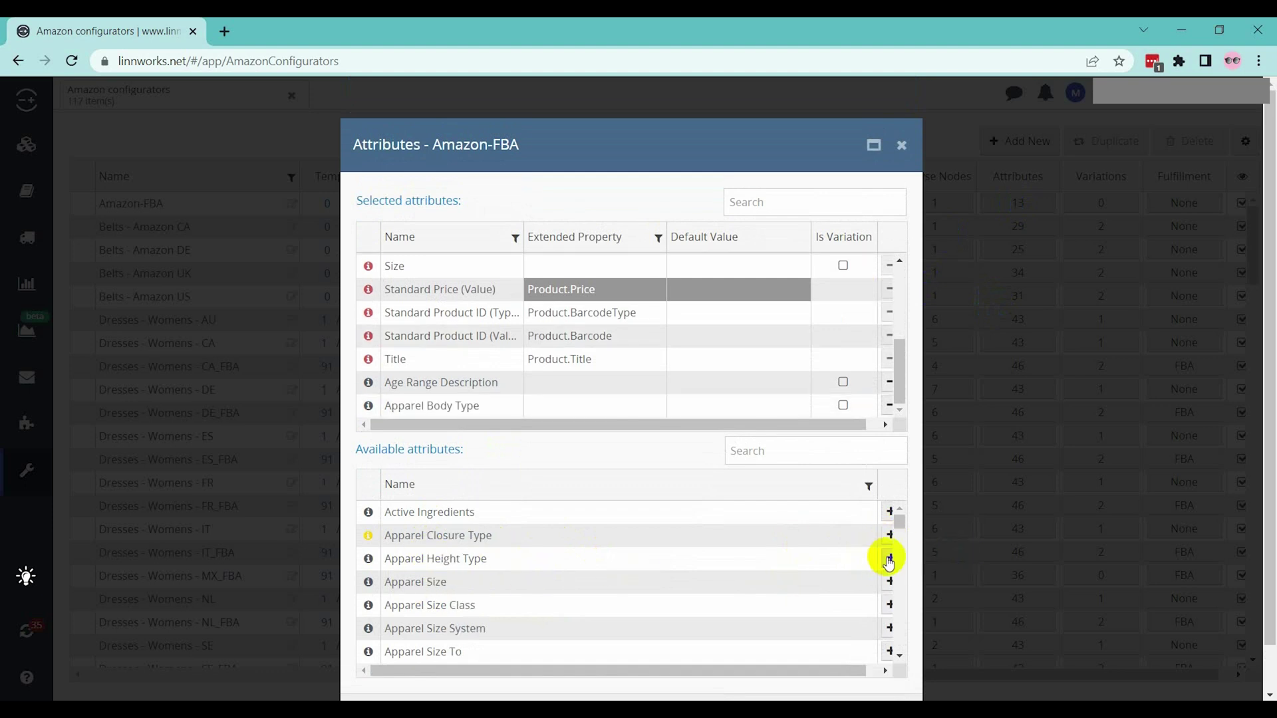
Add Apparel Height Type, Apparel Size, Size Class and Size System attributes, then save.
click(889, 558)
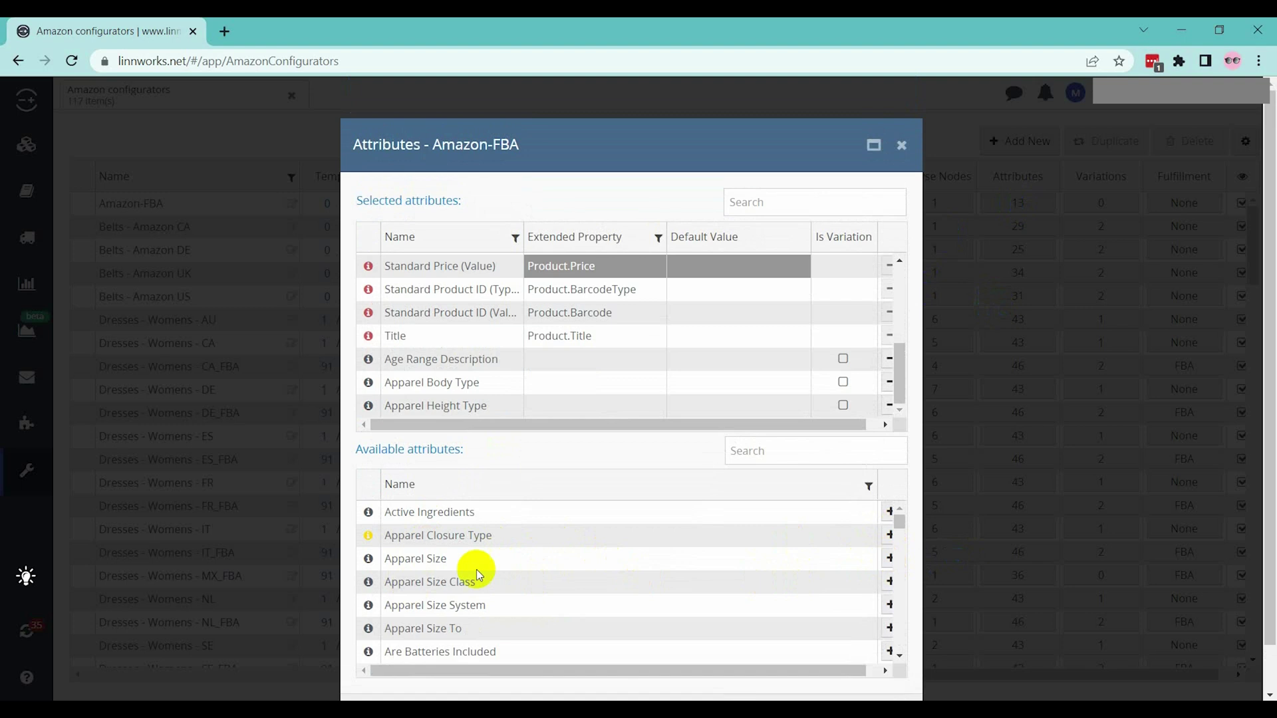
click(889, 560)
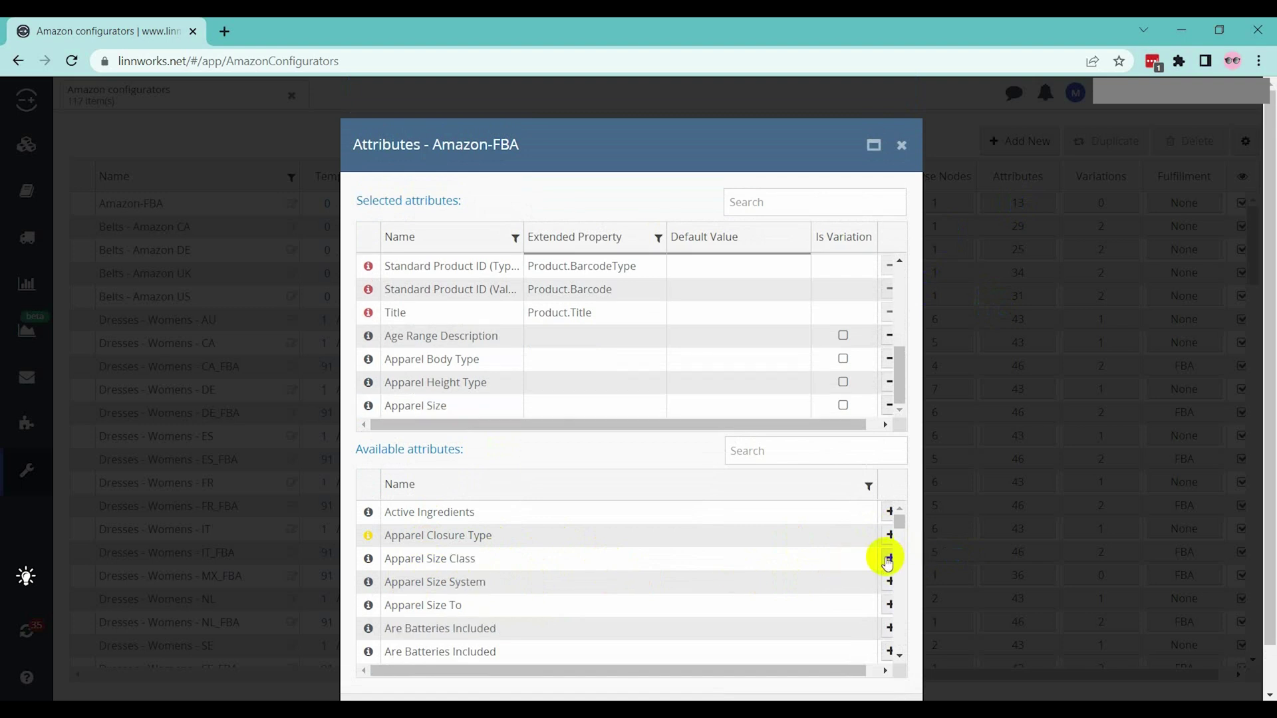
click(888, 559)
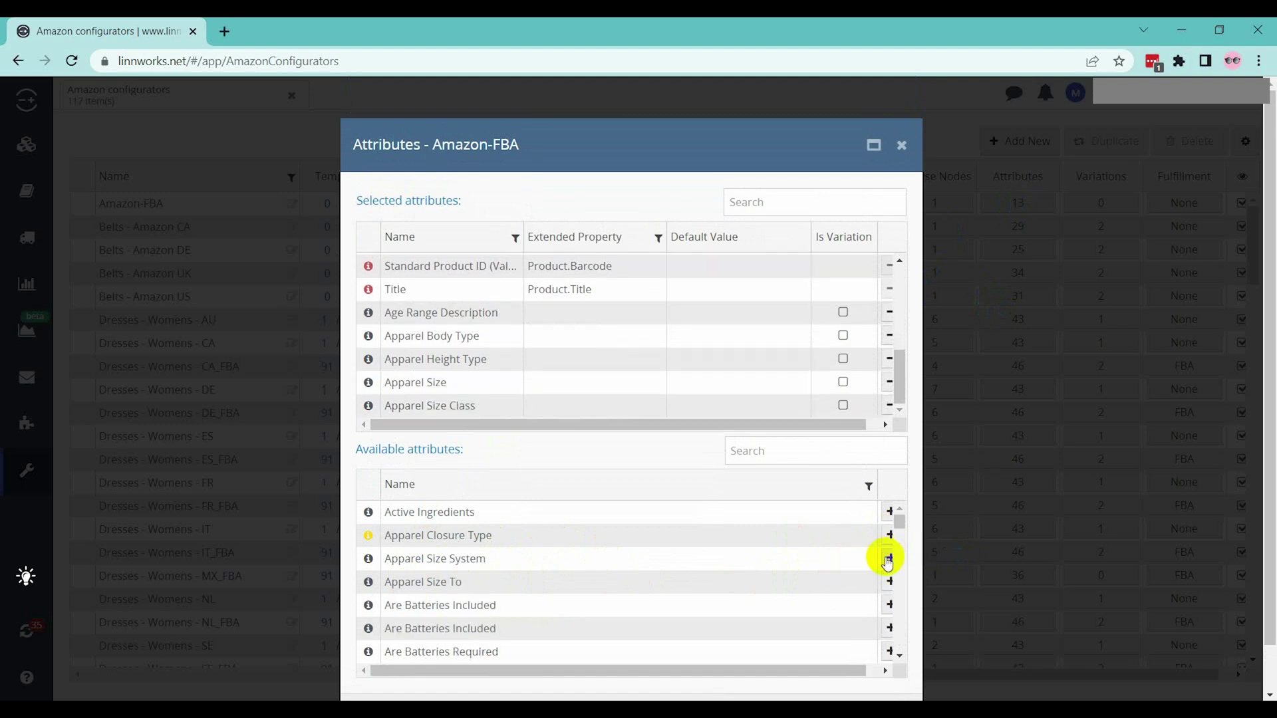
click(888, 558)
scroll(587, 615, down, 1)
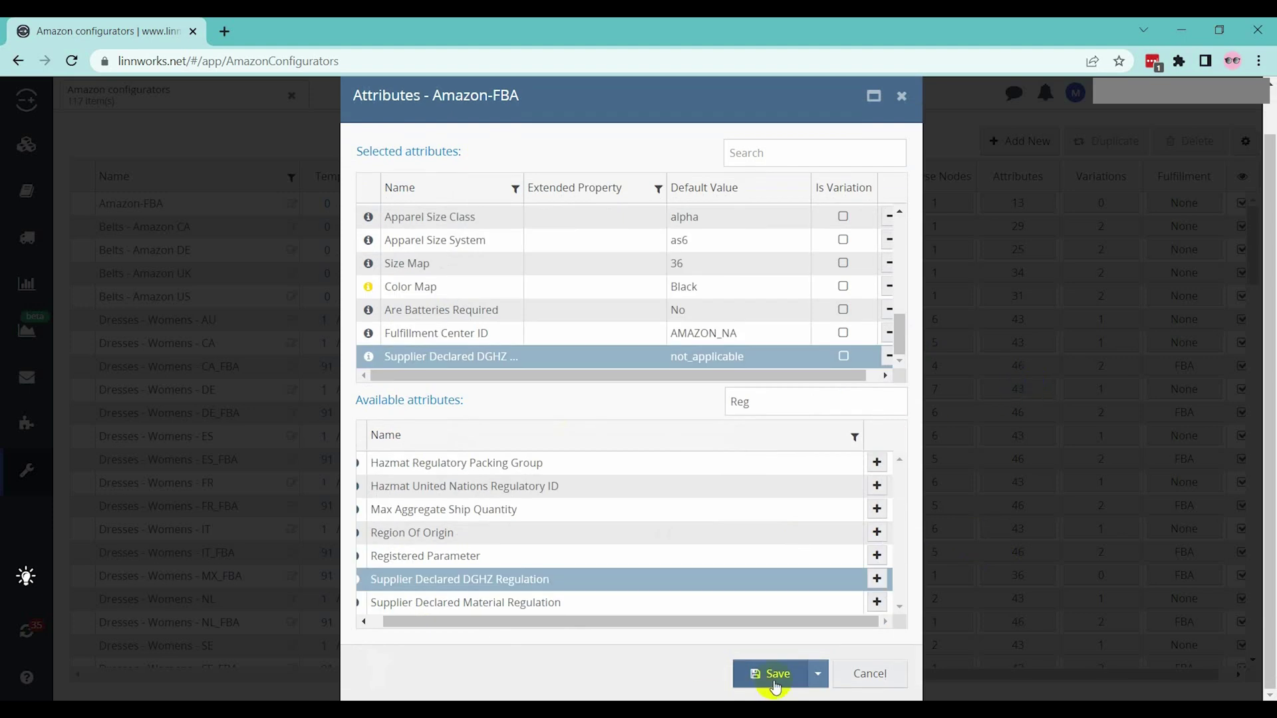
click(758, 685)
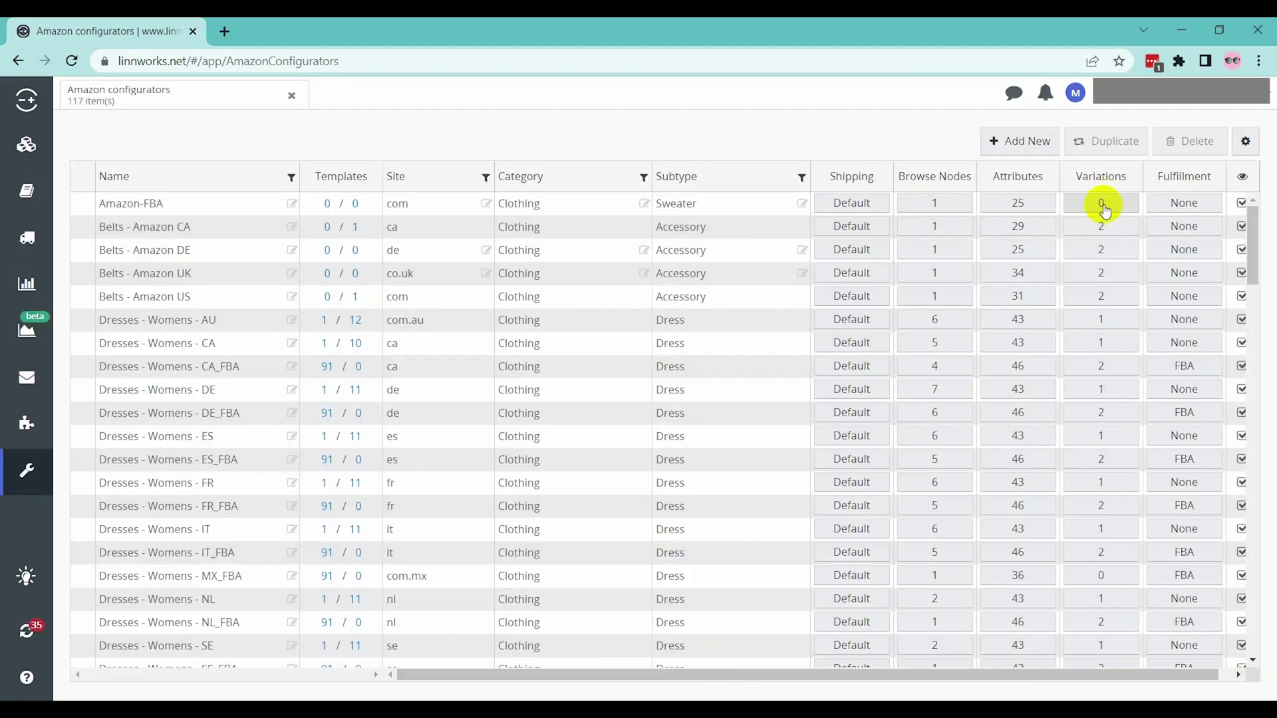
Set Amazon-FBA's variation theme to Size and save it.
click(1102, 204)
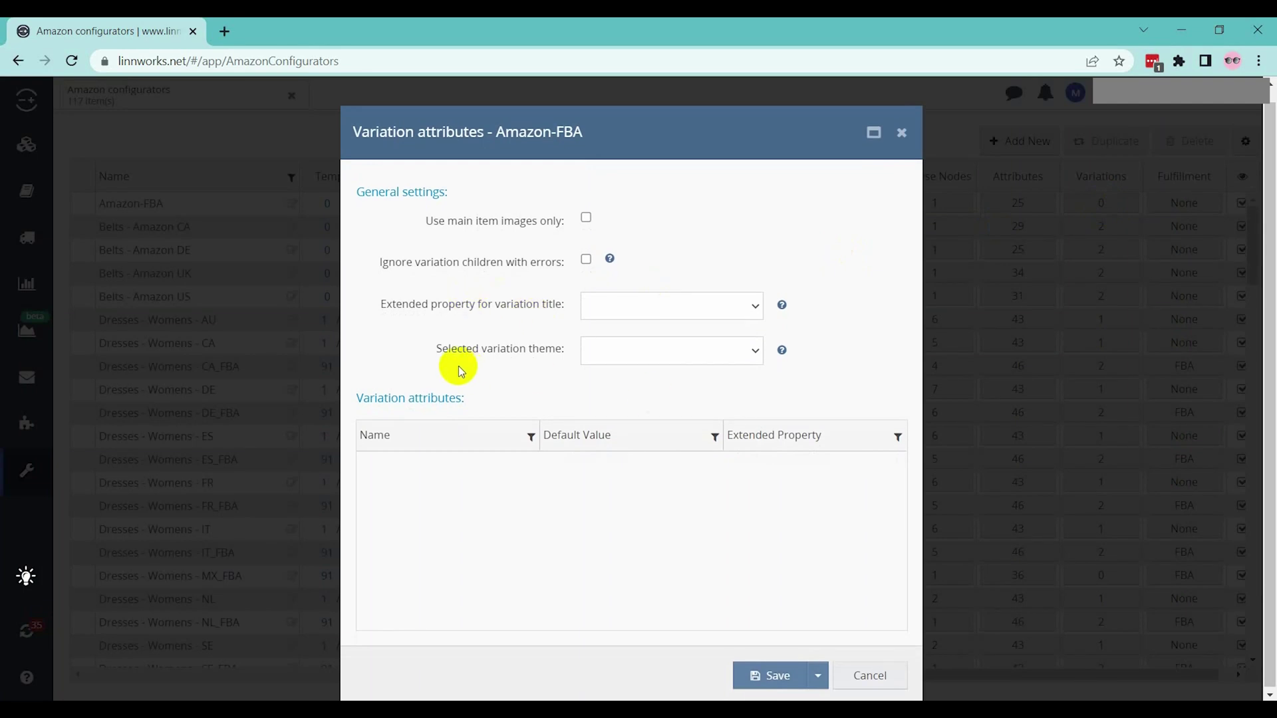
click(629, 363)
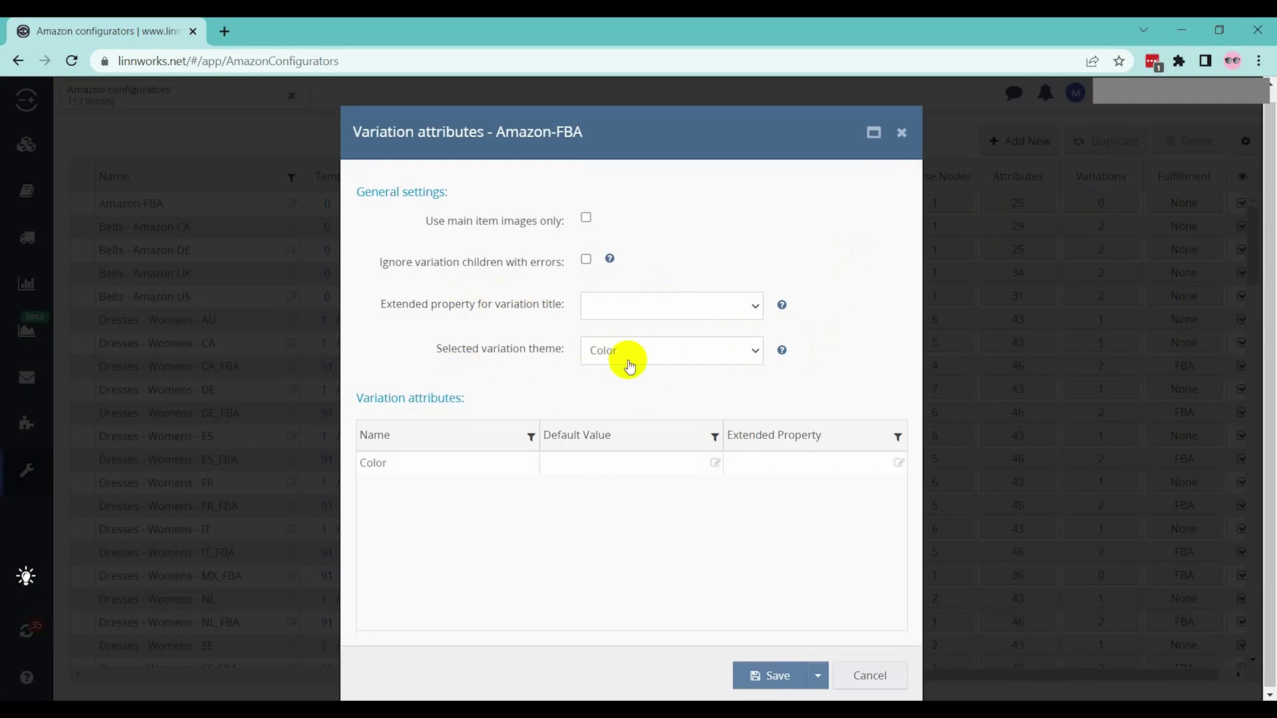
click(727, 361)
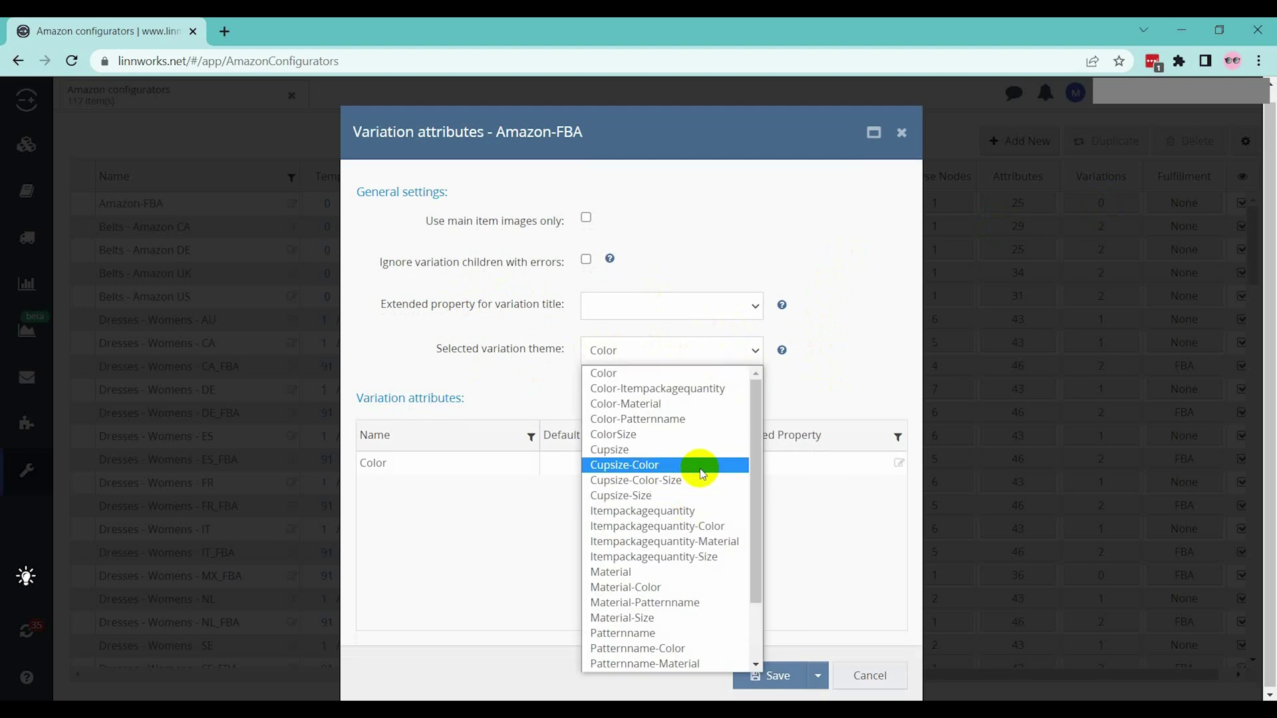
scroll(702, 465, down, 3)
click(703, 614)
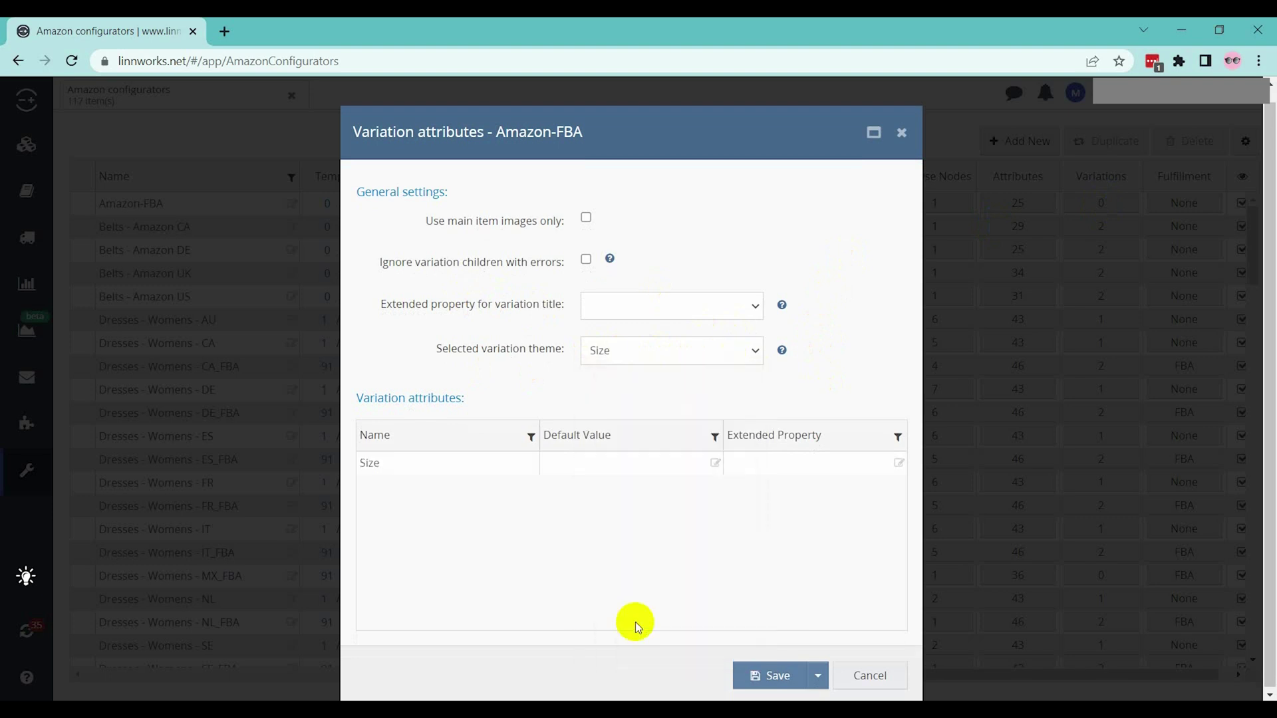
click(766, 675)
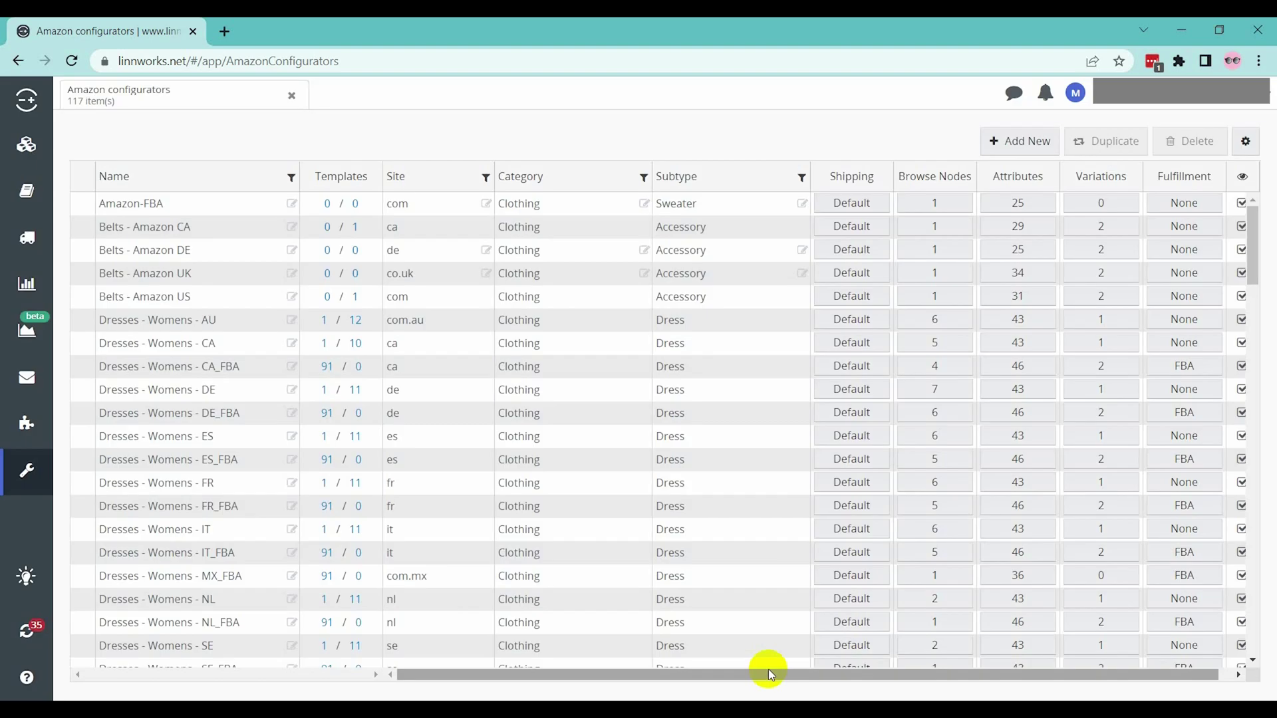
Choose FBA as Amazon-FBA's fulfillment type, leaving the extended property empty.
click(1183, 208)
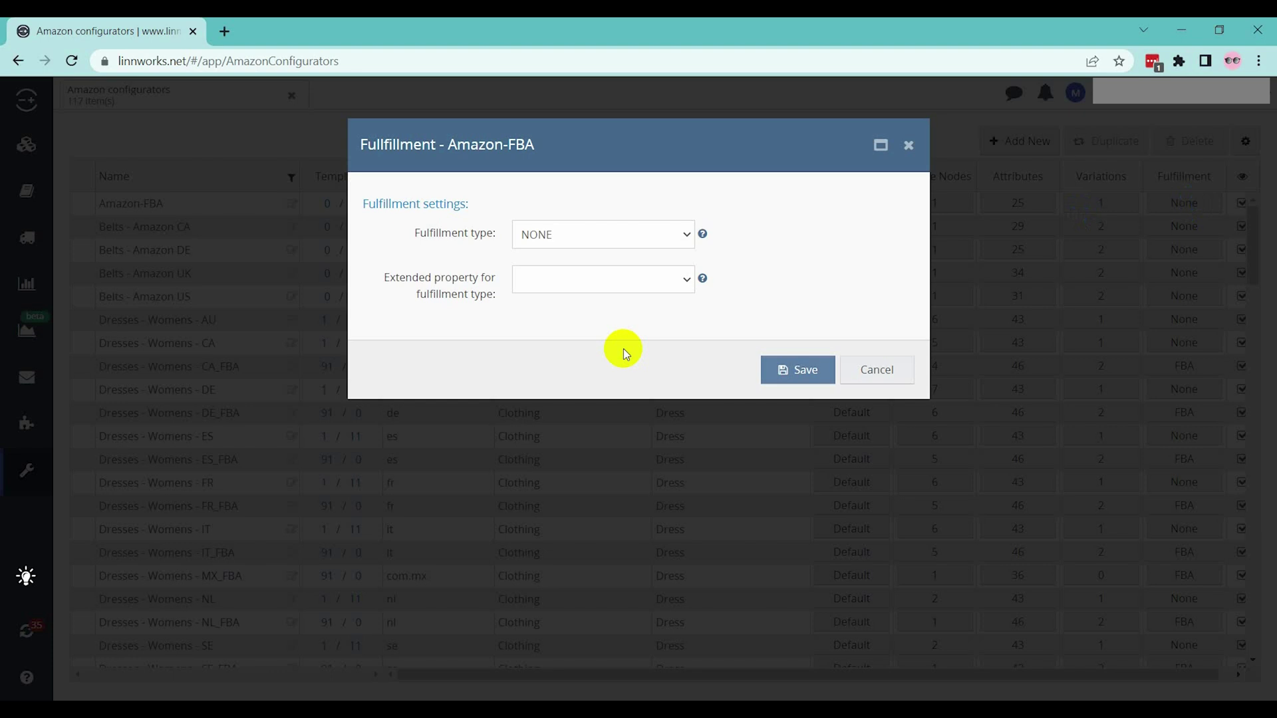
click(663, 238)
click(621, 301)
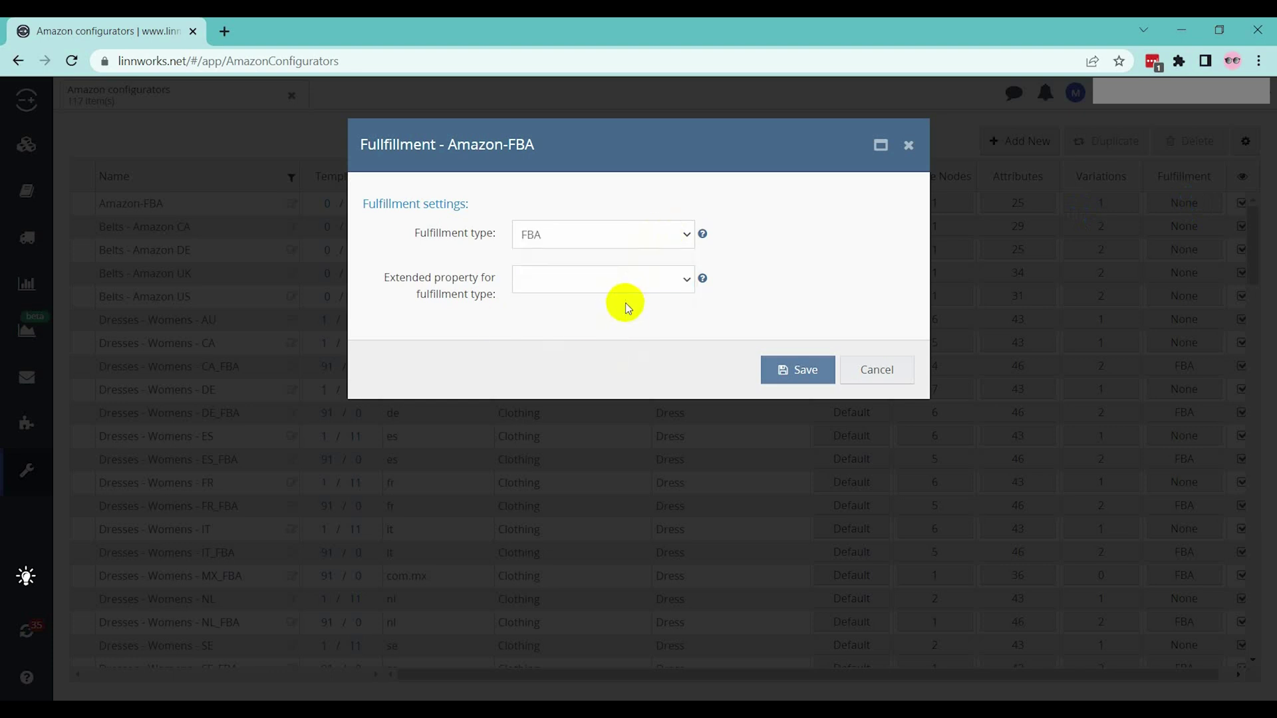
click(664, 288)
click(662, 286)
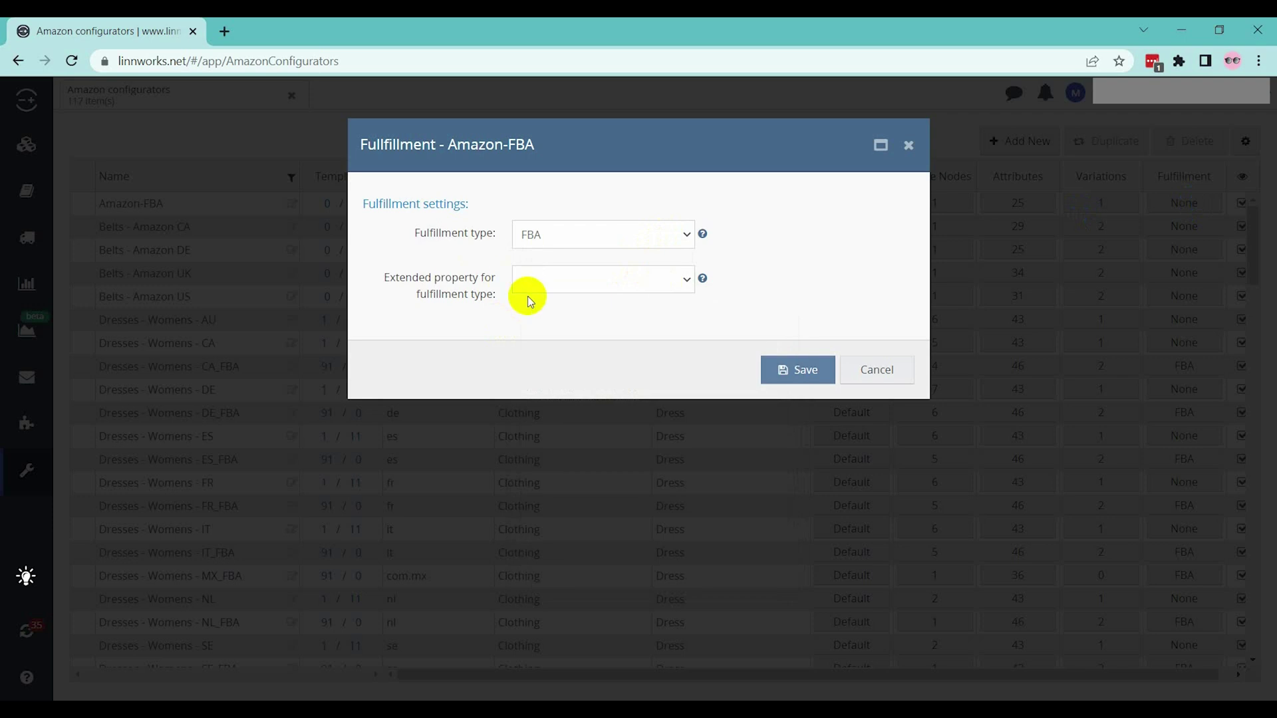
Save the FBA fulfillment setting and search My inventory for RR6230.
click(790, 371)
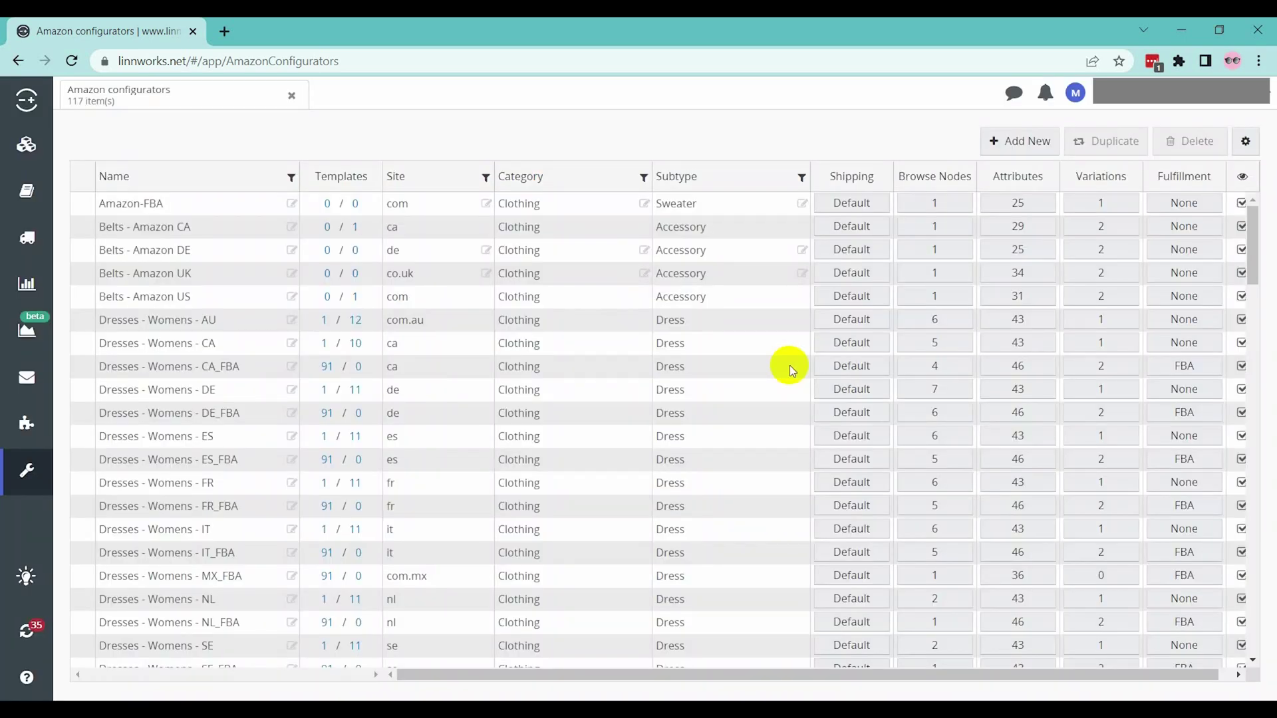
click(27, 144)
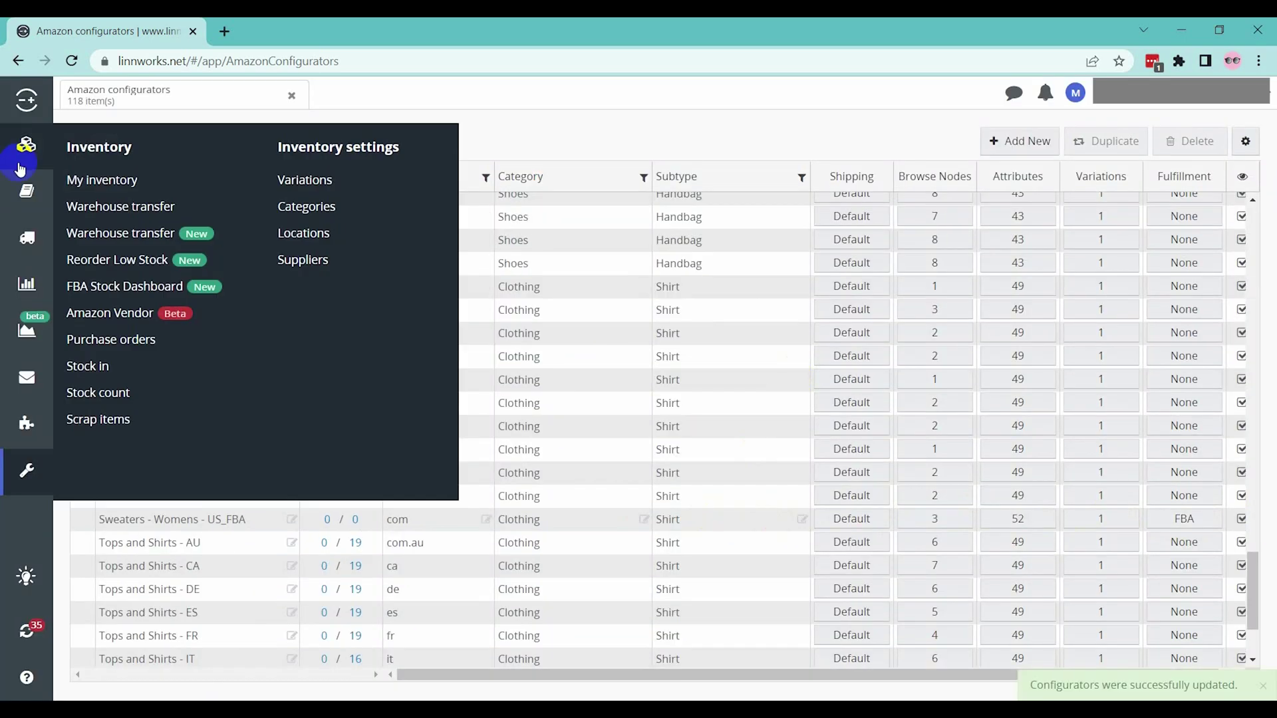
click(118, 185)
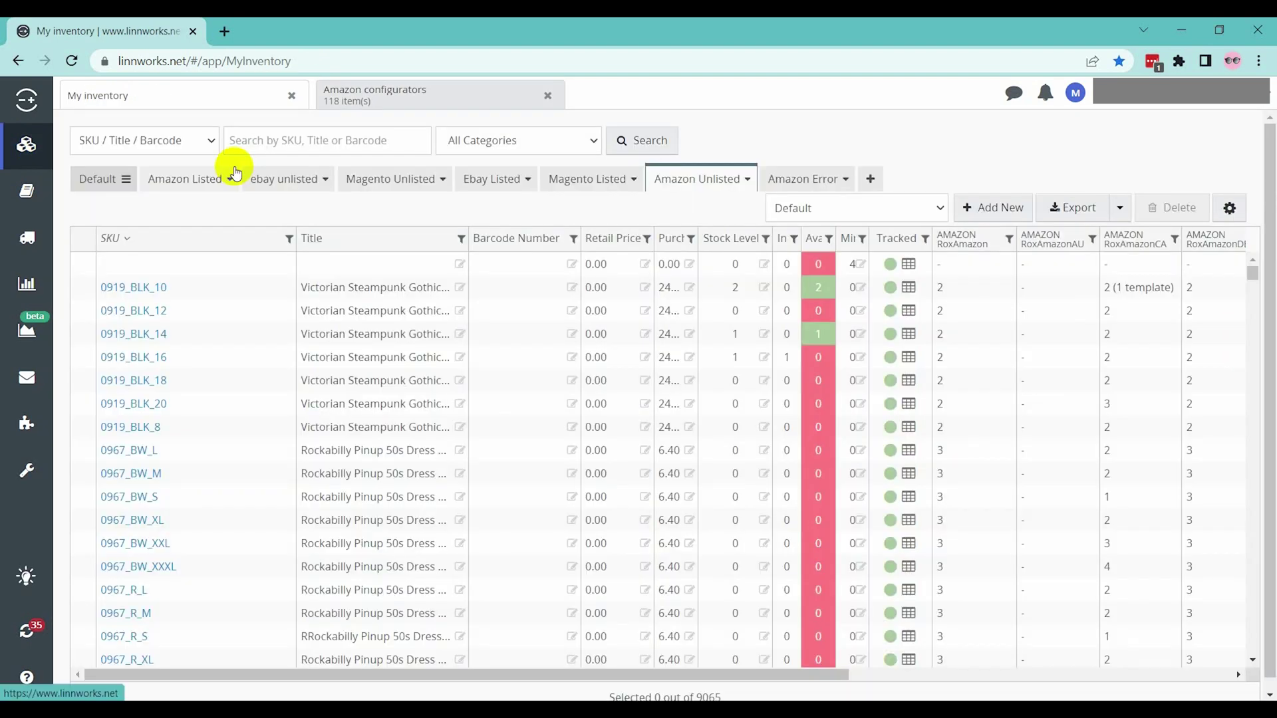
click(238, 151)
text(RR)
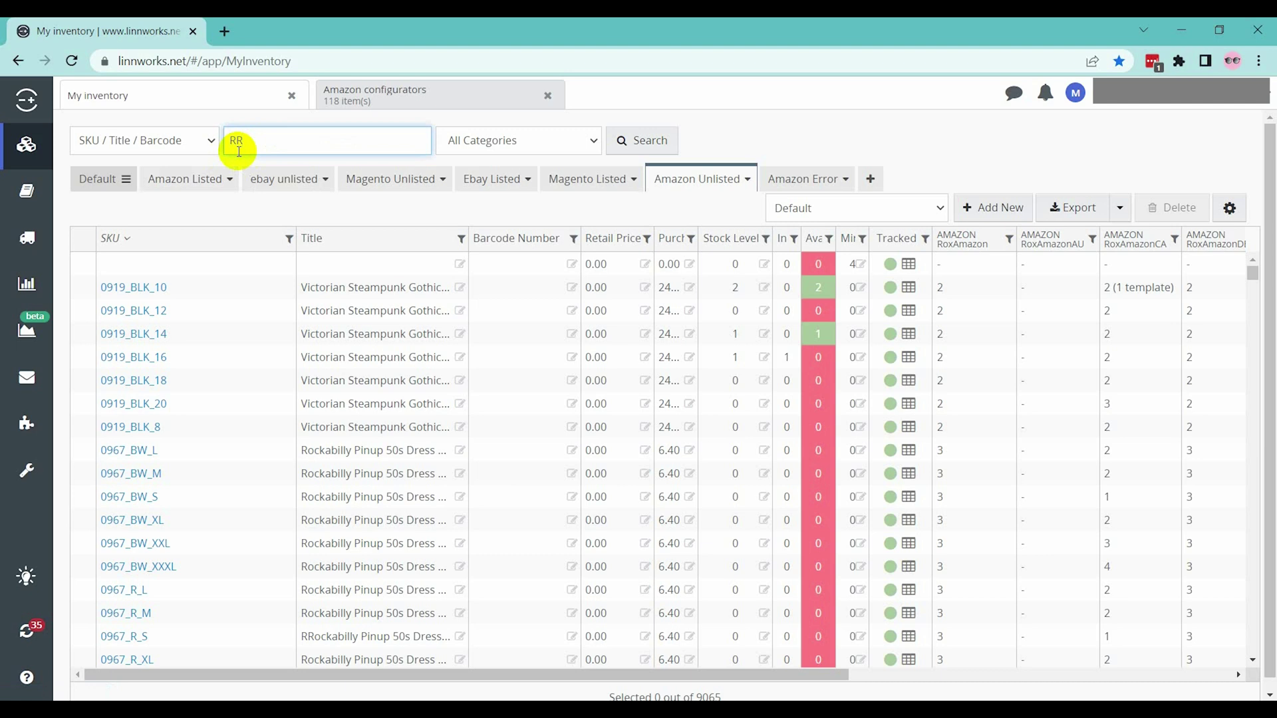
text(6230)
key(Return)
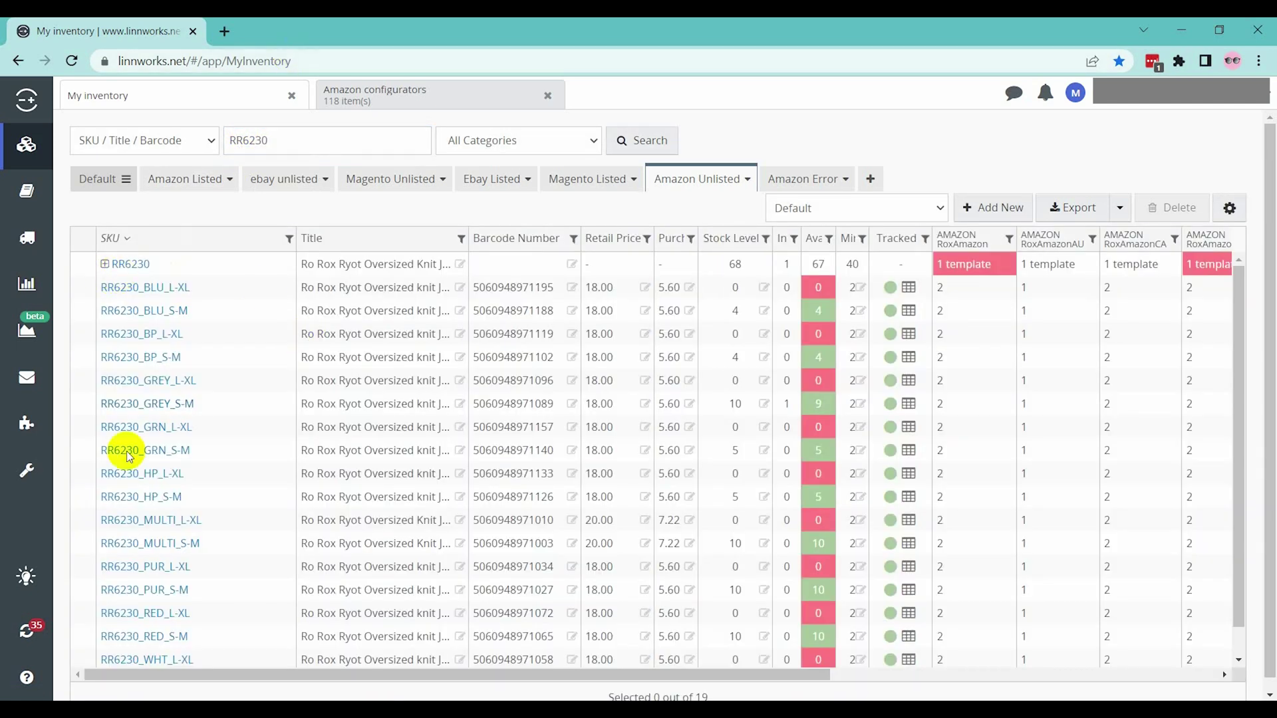
Select the RR6230 parent item and show its Create listing on AMAZON configurator choices.
drag(107, 674, 514, 688)
click(1103, 269)
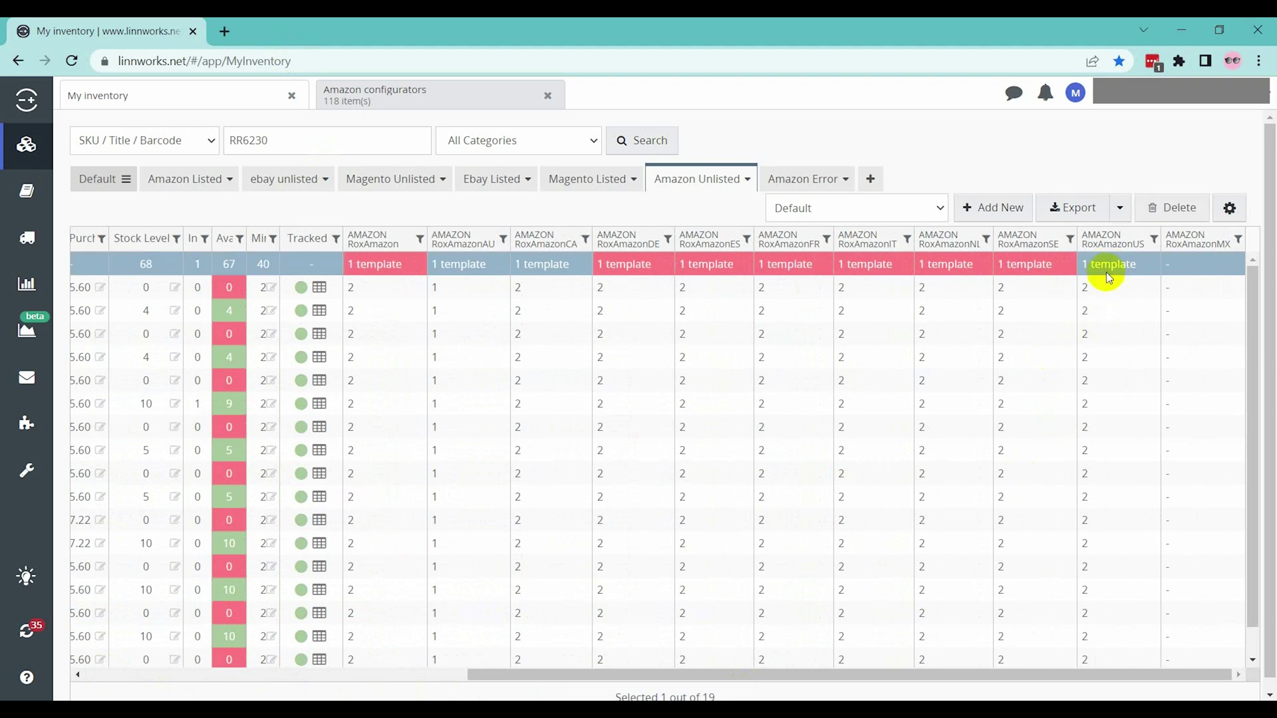
right_click(1104, 267)
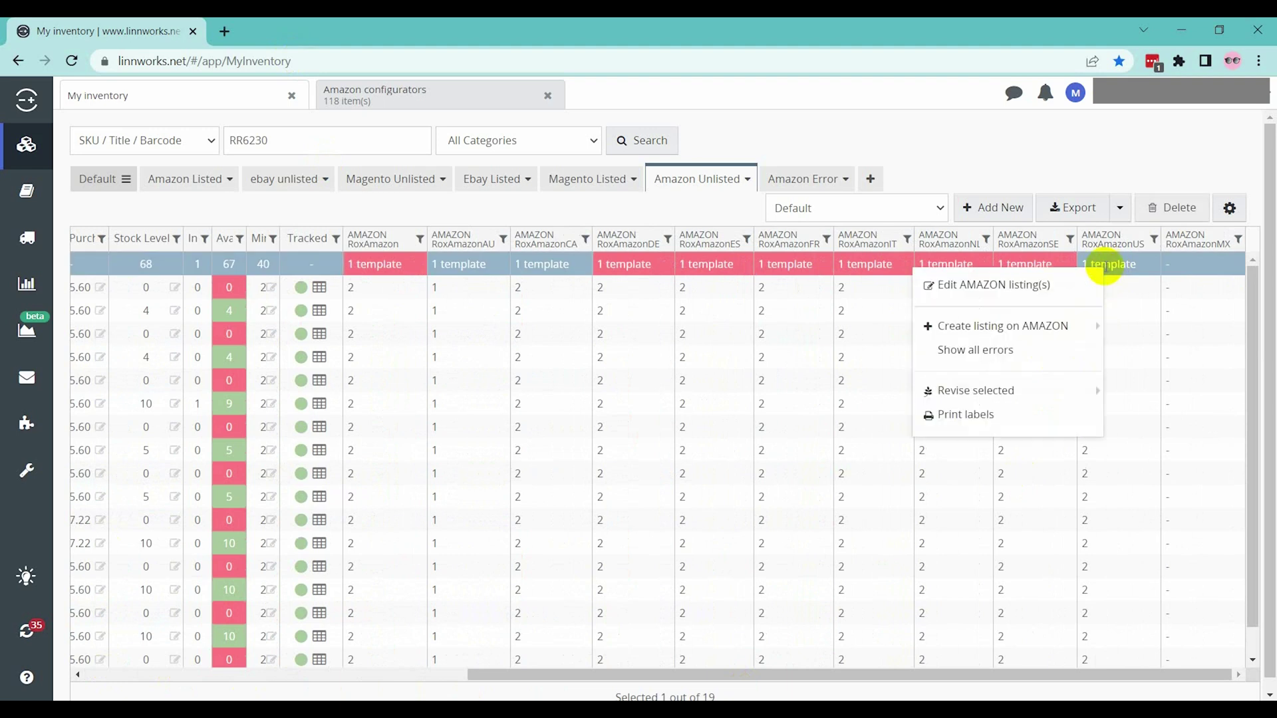
mouse_move(1017, 326)
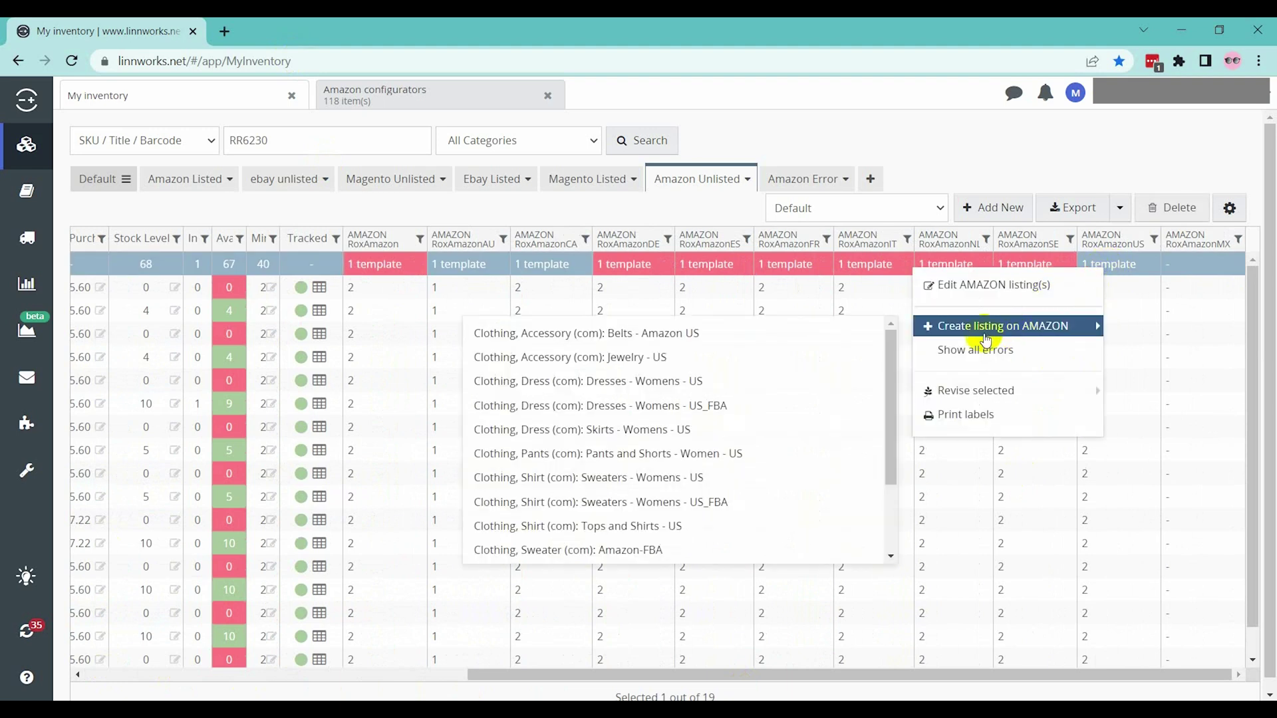
Create a listing from Sweaters - Womens - US_FBA and assign the configurator's Cardigans browse node.
click(545, 506)
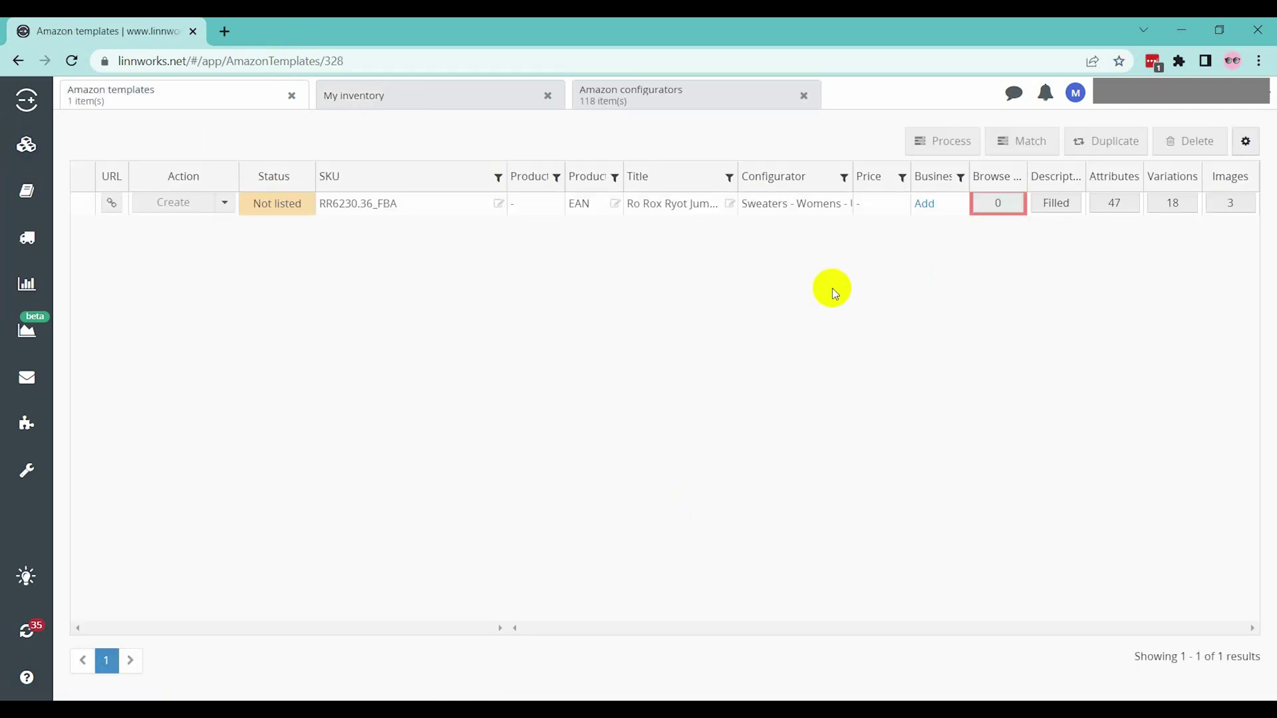
click(997, 205)
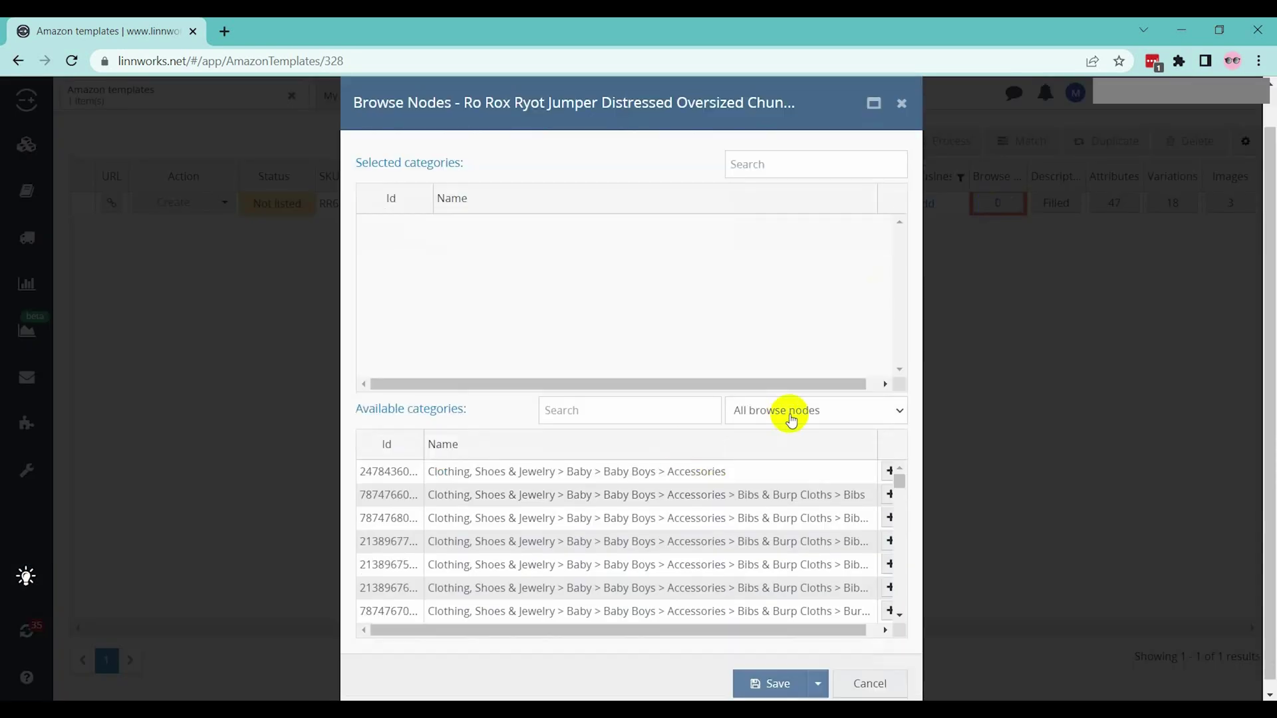
click(789, 412)
click(779, 449)
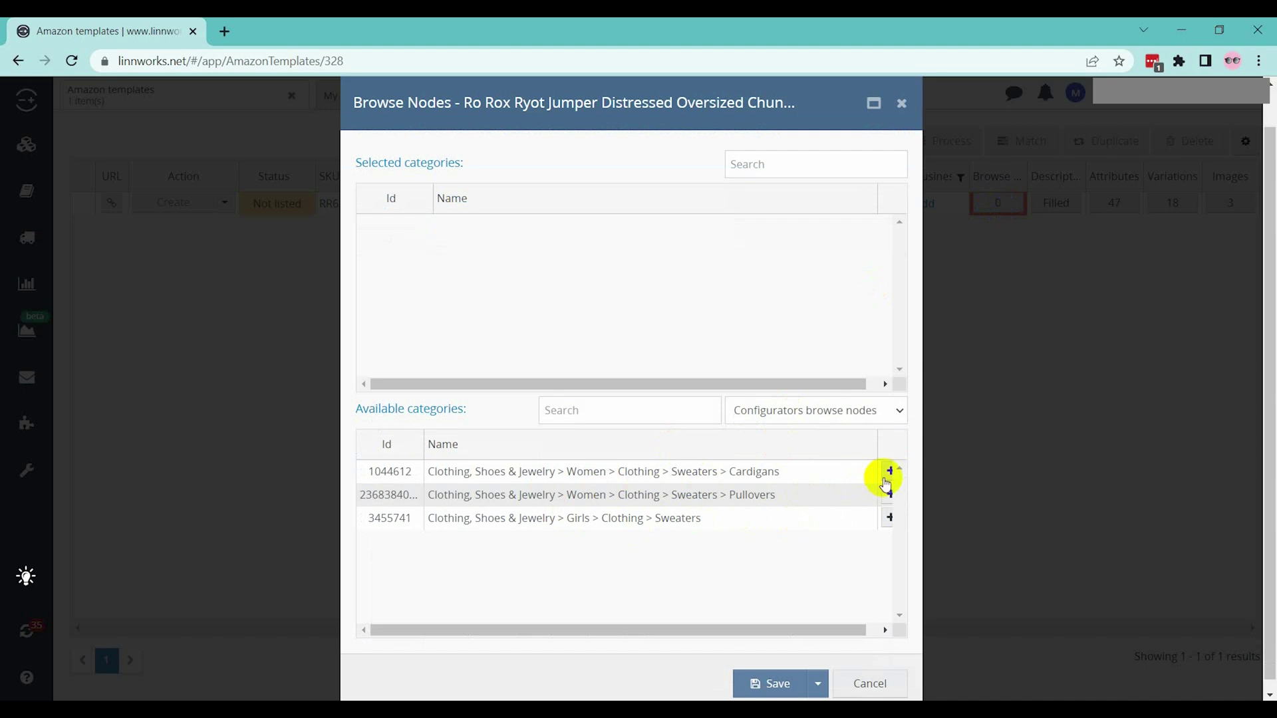
click(889, 472)
click(771, 683)
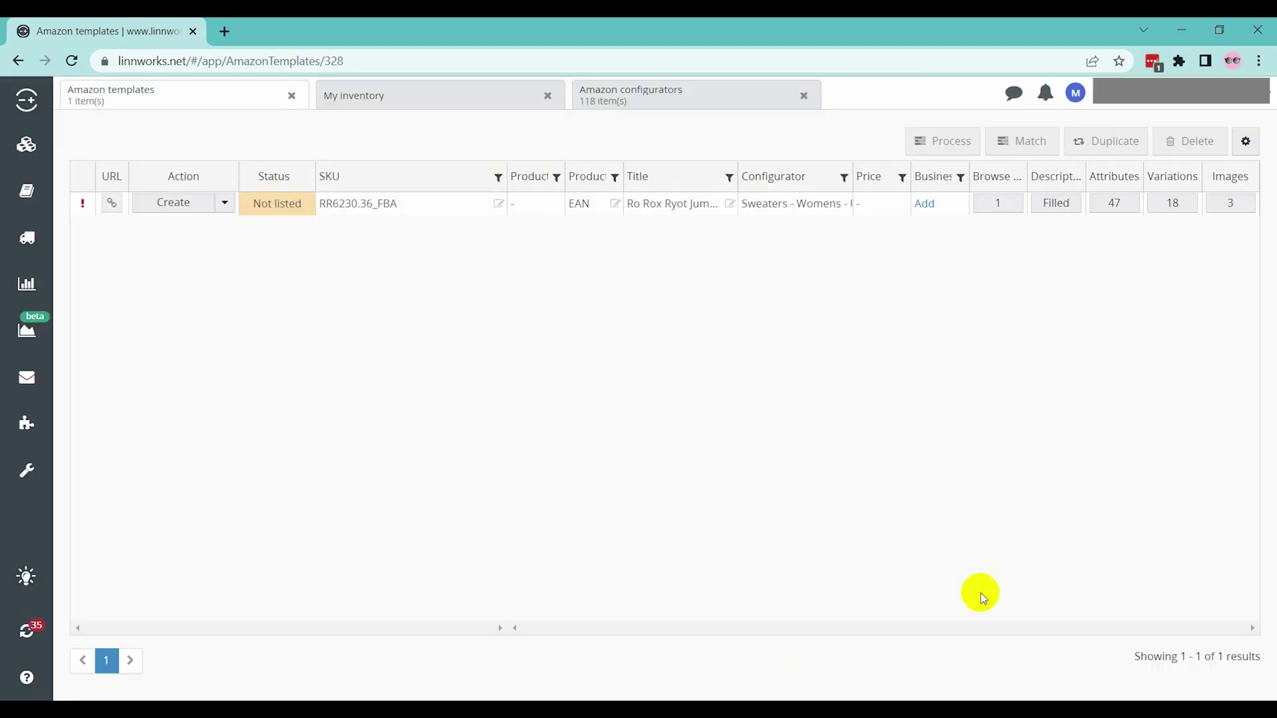
Scroll through the RR6230.36_FBA template's attributes to review them.
click(1111, 203)
scroll(766, 341, down, 10)
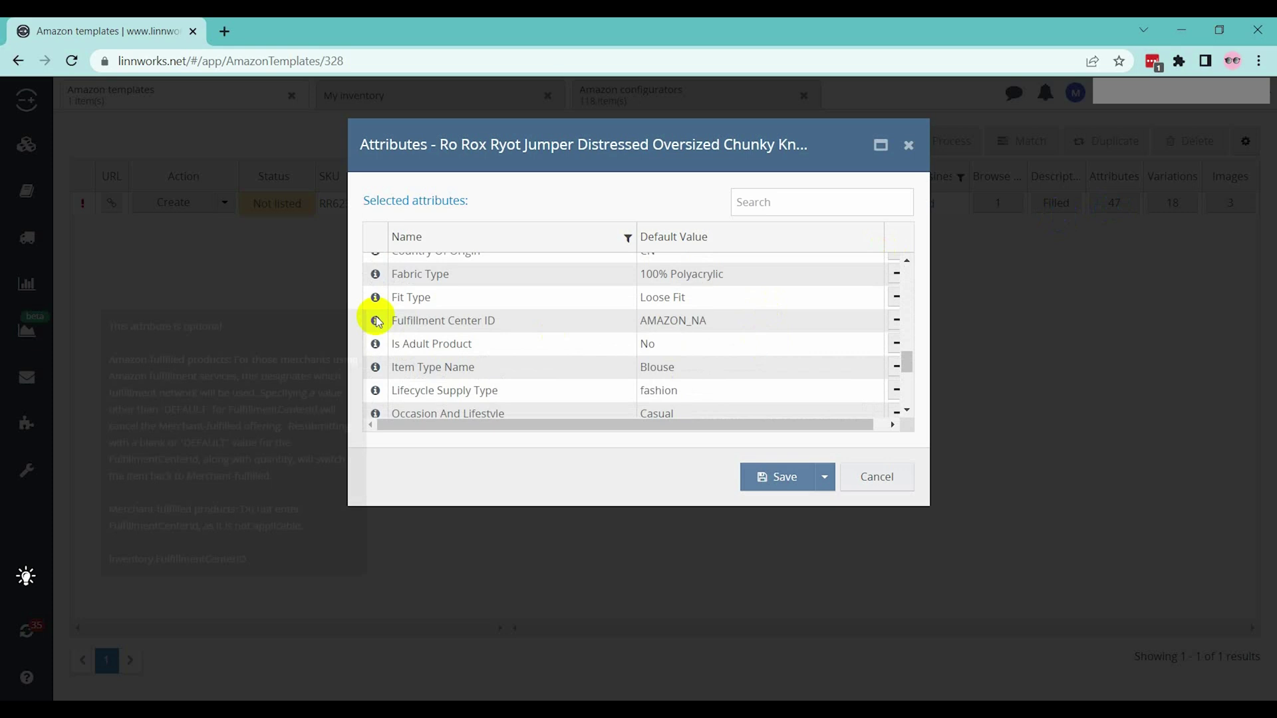
scroll(549, 335, down, 5)
scroll(552, 326, down, 1)
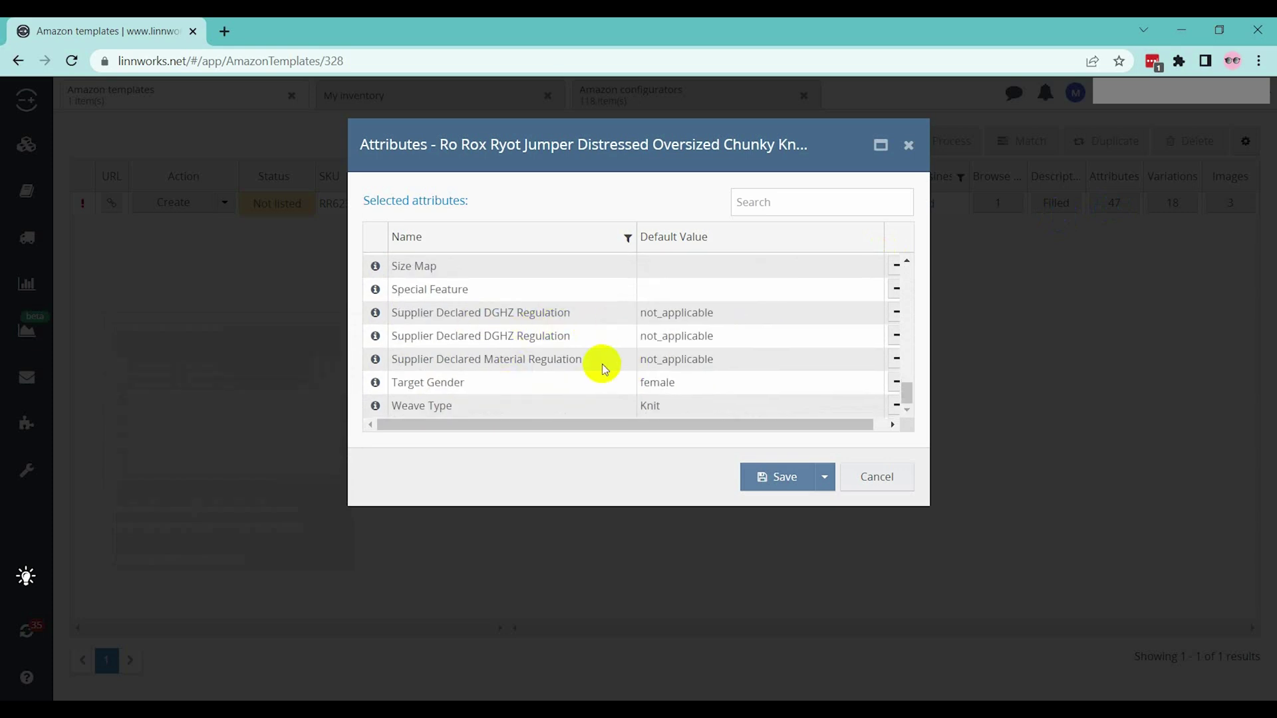
scroll(536, 385, up, 5)
scroll(567, 396, up, 8)
scroll(633, 370, down, 5)
scroll(561, 268, up, 5)
Close the attributes review and start creating the RR6230.36_FBA Amazon listing.
click(138, 262)
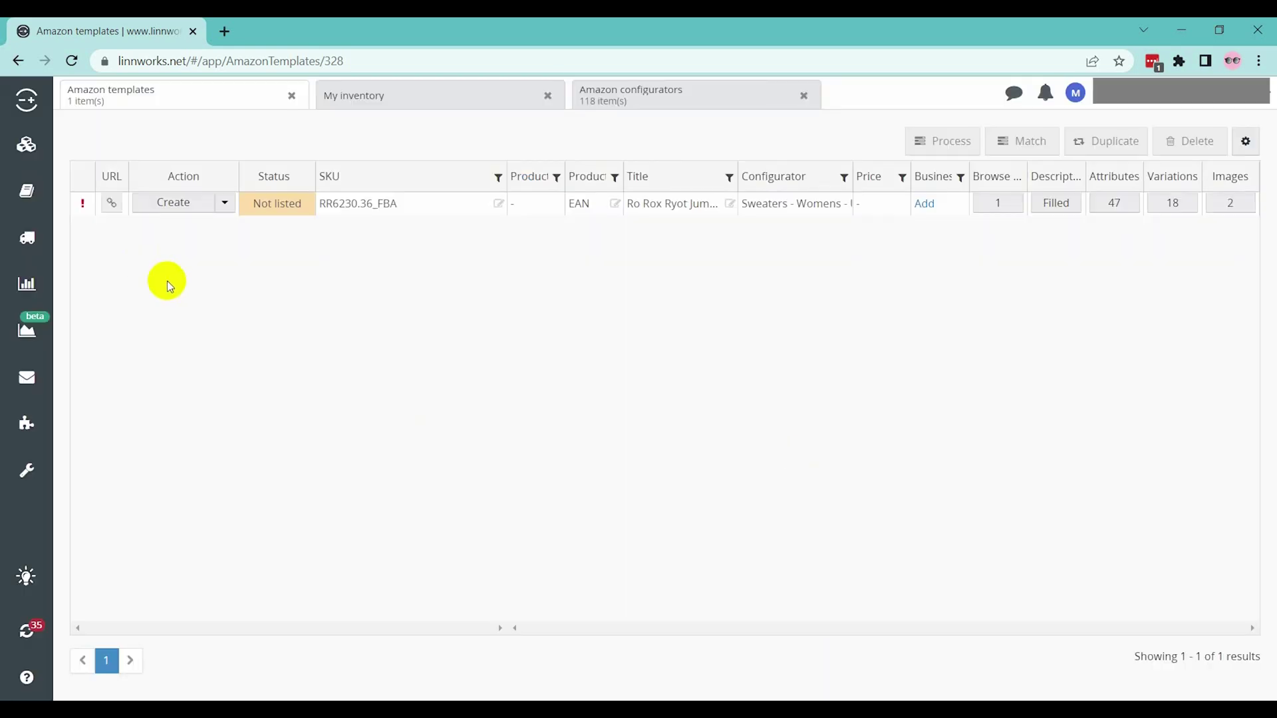
click(170, 210)
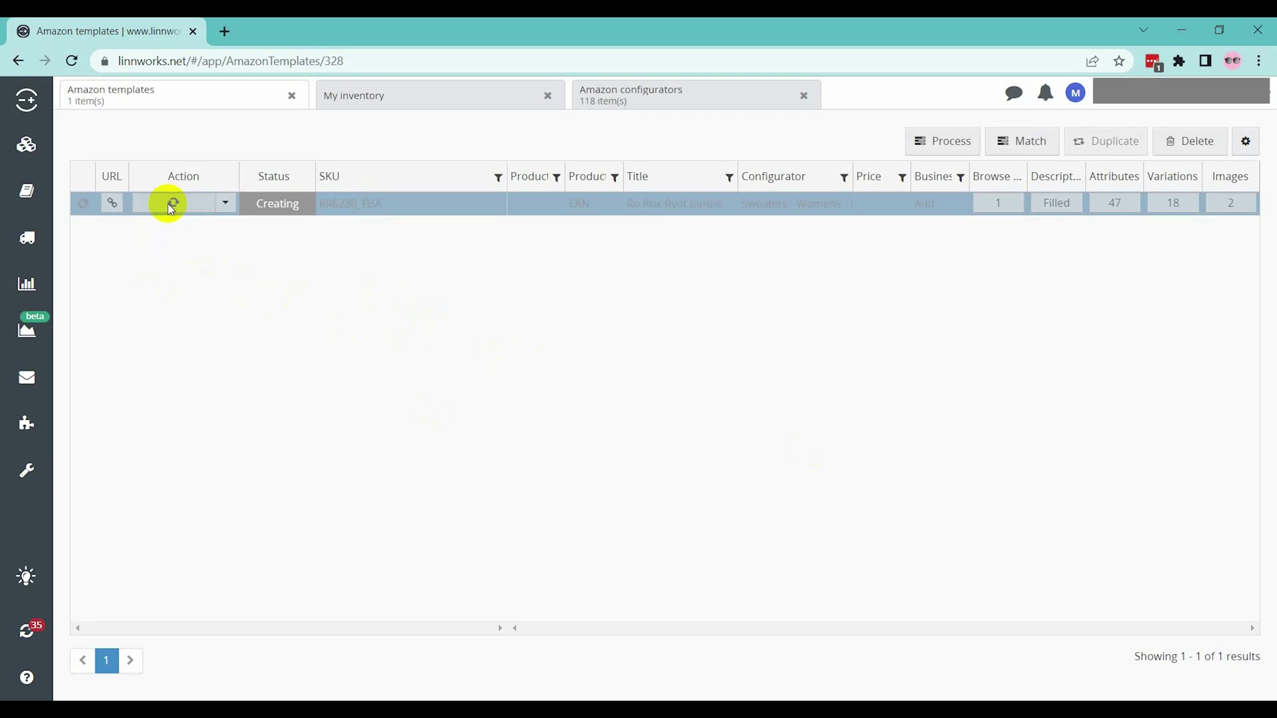